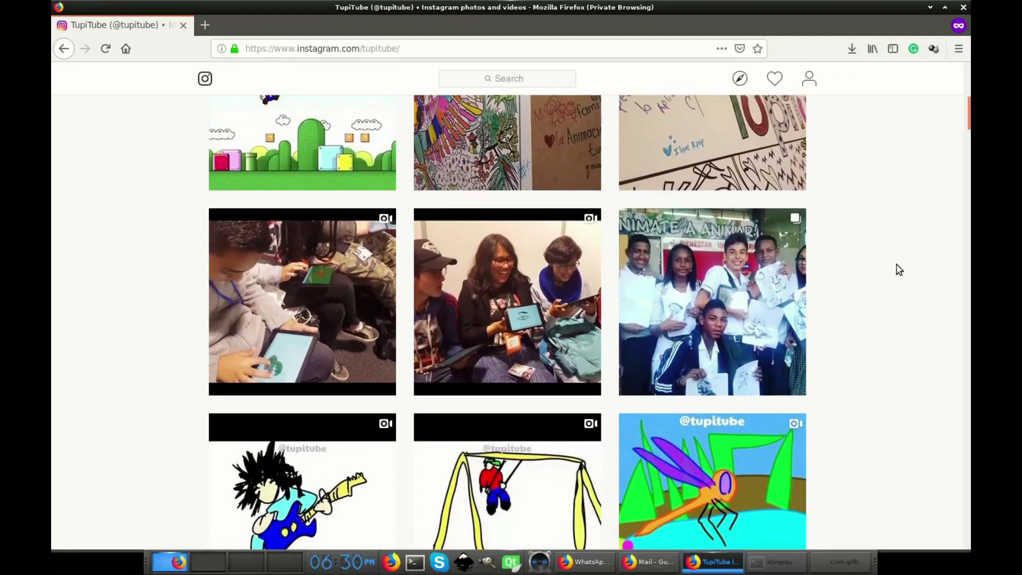
pyautogui.scroll(-1, 896, 270)
pyautogui.scroll(-2, 896, 271)
pyautogui.scroll(-1, 896, 271)
pyautogui.scroll(-2, 896, 270)
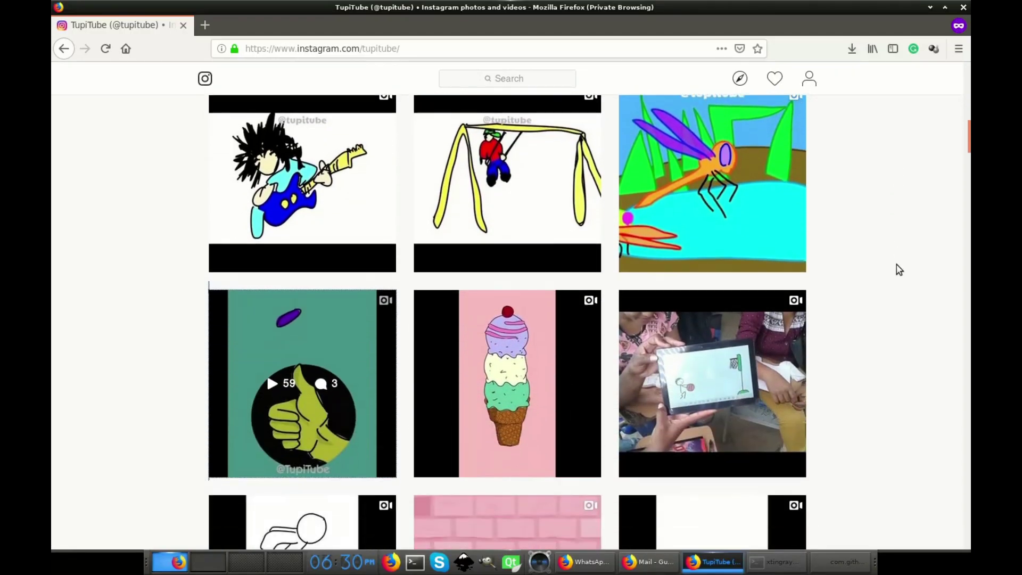
pyautogui.scroll(-1, 896, 270)
# - View the TupiTube thumbs-up coin-flip post on Instagram and play its video
pyautogui.click(303, 275)
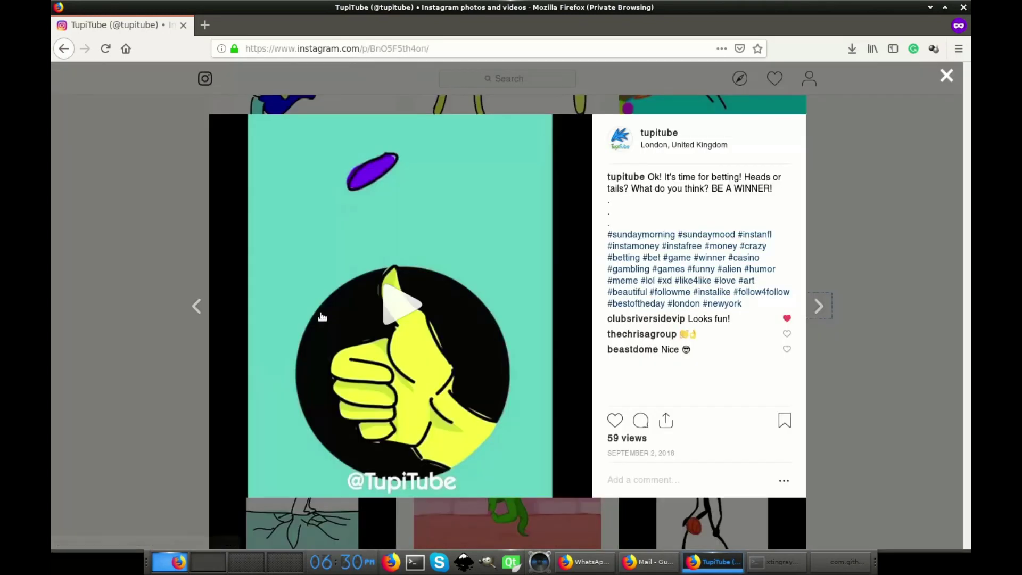
pyautogui.click(493, 337)
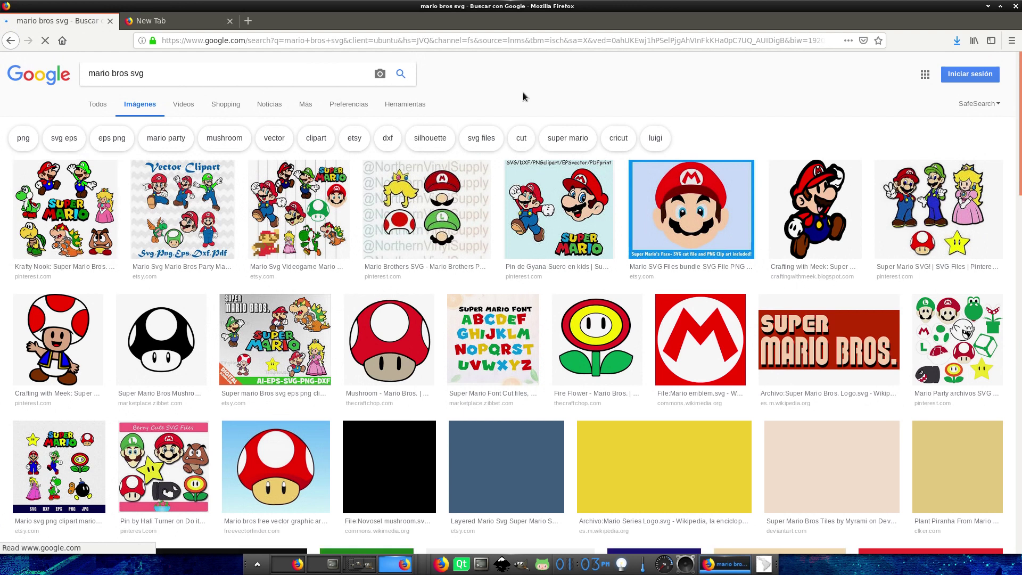
# - Save the Super Mario character sheet image to the tmp folder as mario.jpg
pyautogui.click(65, 210)
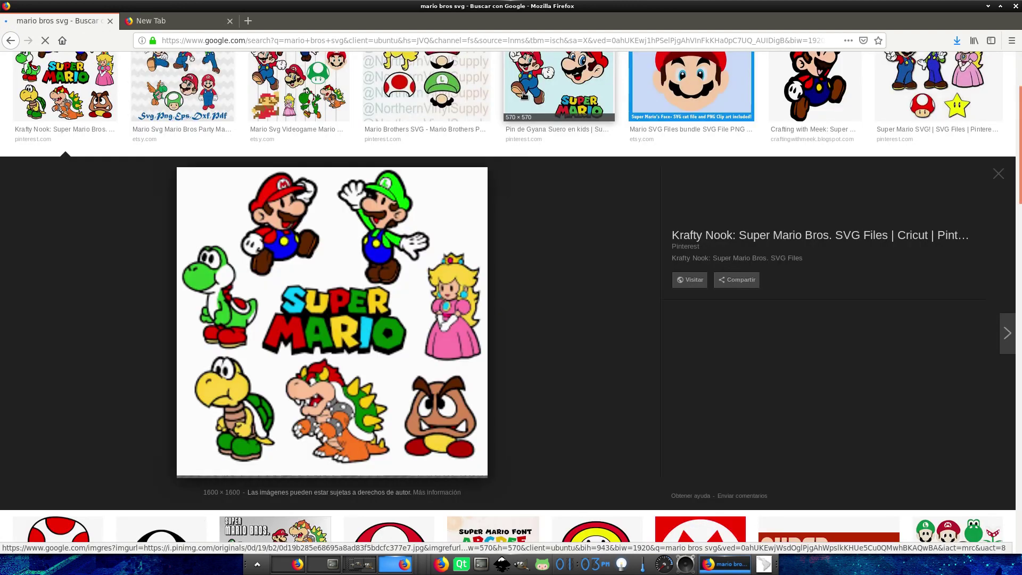
pyautogui.rightClick(336, 248)
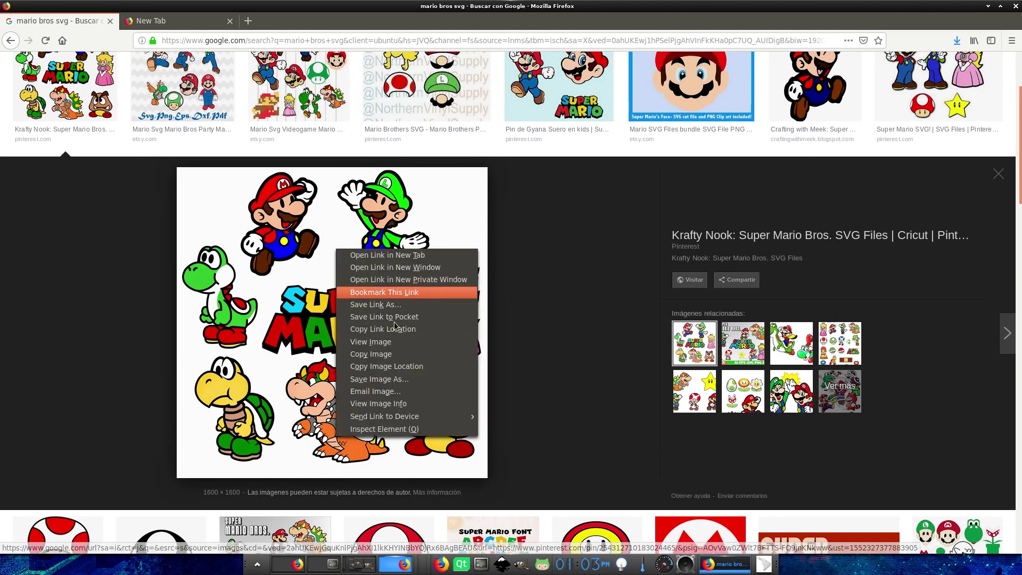
pyautogui.click(418, 382)
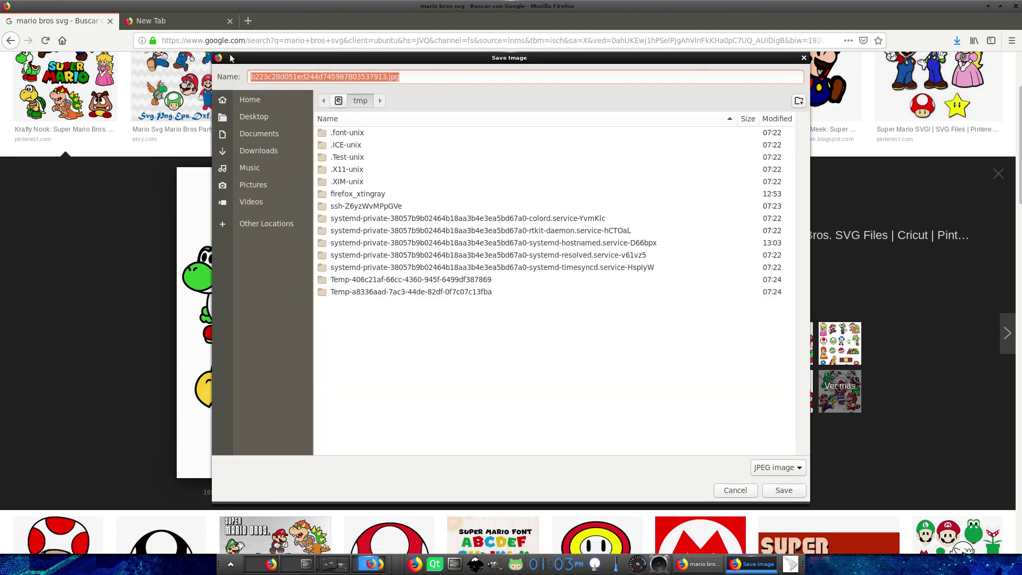
pyautogui.write('mario')
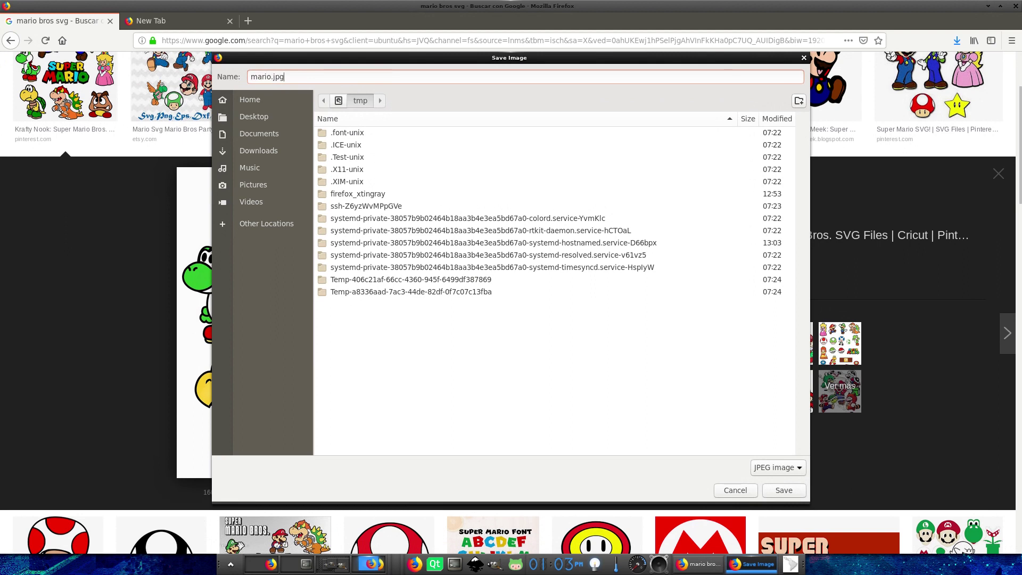
pyautogui.press('Return')
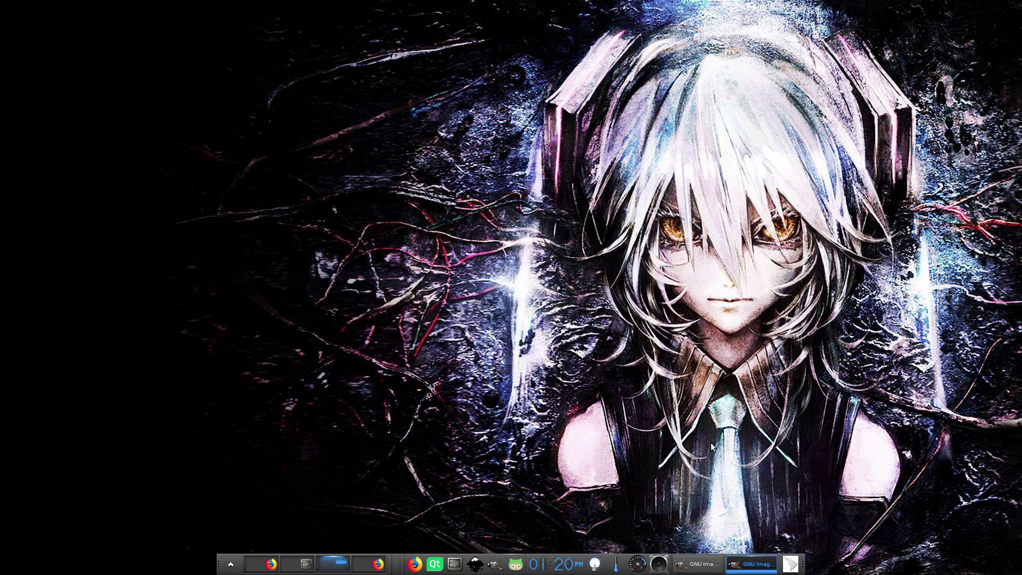
# - Load /tmp/mario.jpg into GIMP through the file browser
pyautogui.click(620, 192)
pyautogui.click(631, 244)
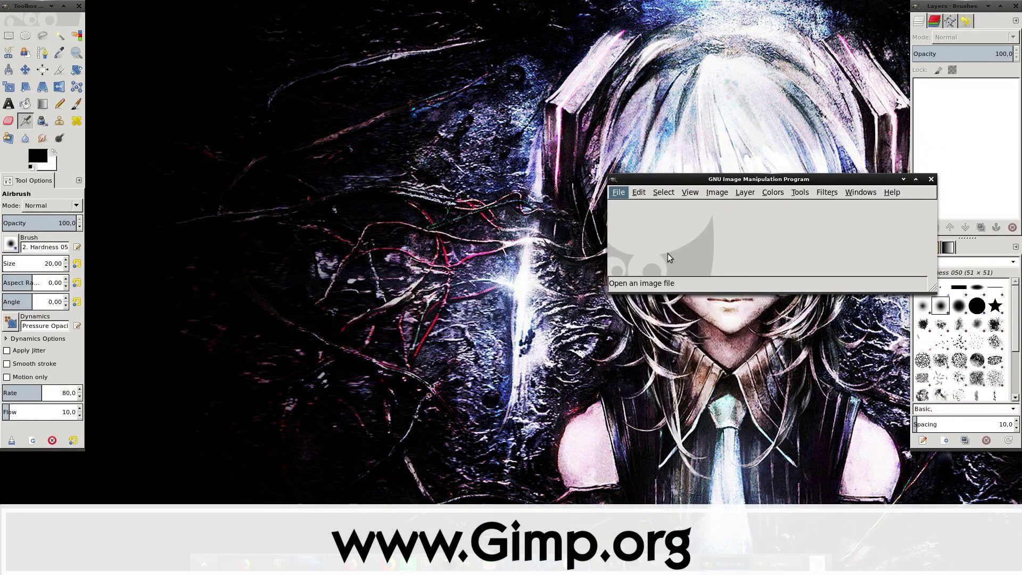
pyautogui.click(71, 166)
pyautogui.click(58, 100)
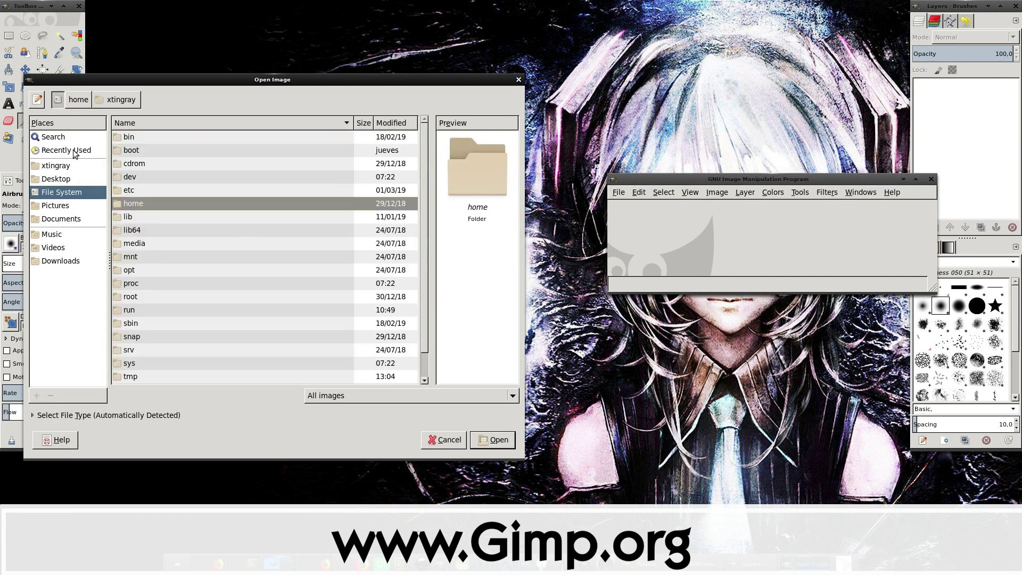
pyautogui.doubleClick(129, 376)
pyautogui.doubleClick(145, 257)
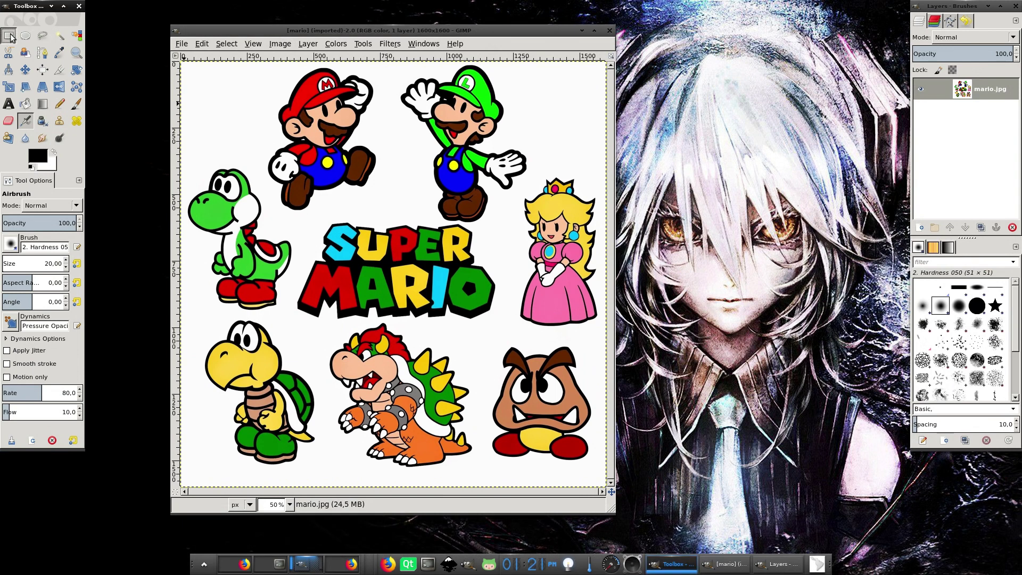
# - Make a tight rectangular selection around the jumping Mario figure
pyautogui.press('r')
pyautogui.moveTo(256, 69); pyautogui.dragTo(390, 212)
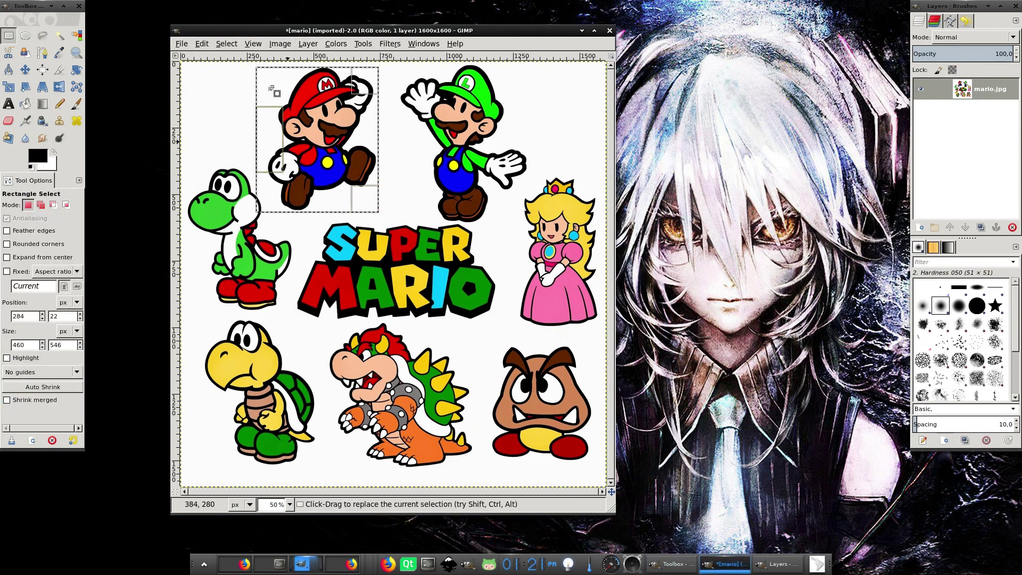
pyautogui.moveTo(268, 79); pyautogui.dragTo(272, 80)
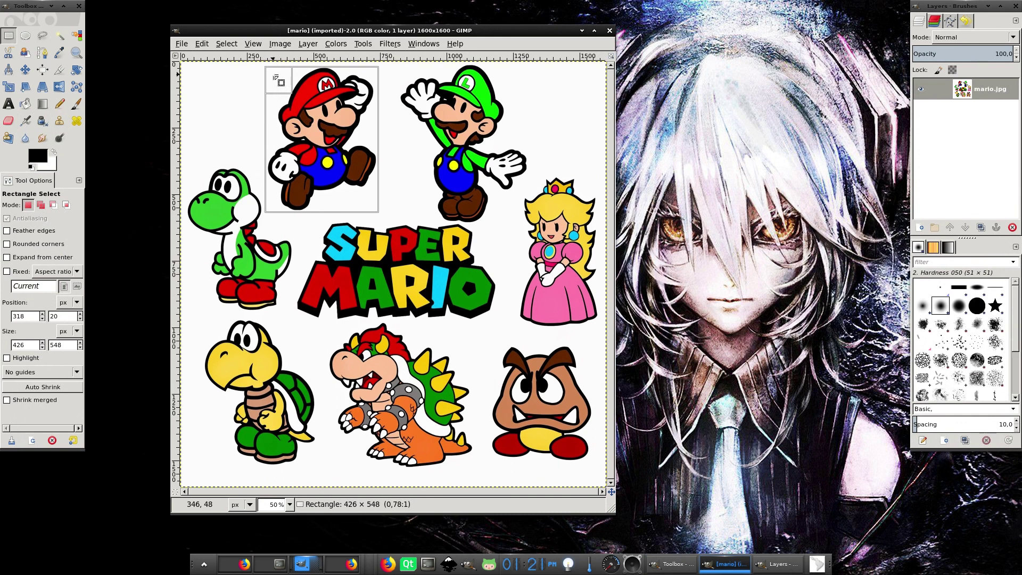
pyautogui.press('Return')
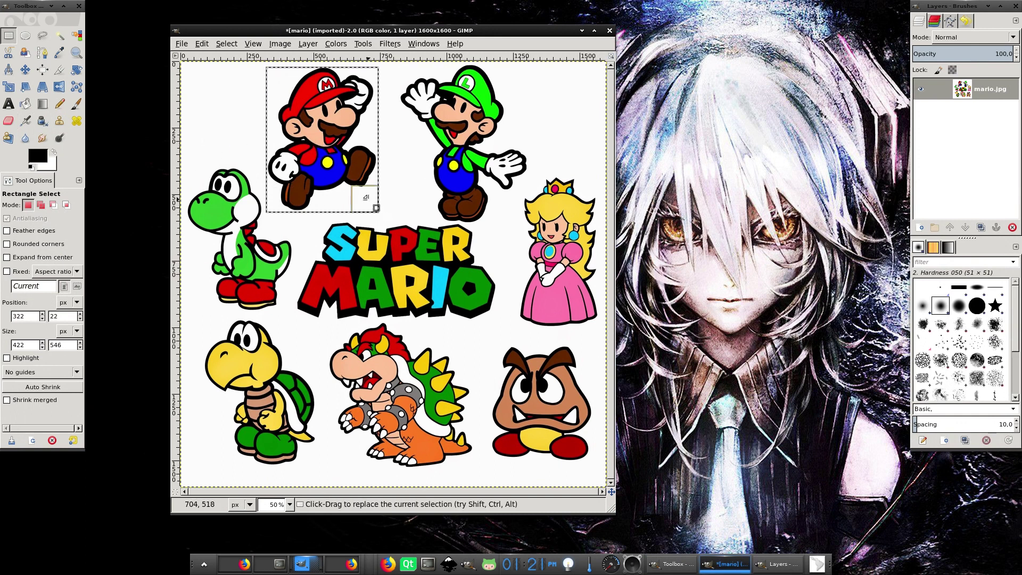
# - Copy the selected Mario and paste him as a new image of his own
pyautogui.rightClick(327, 146)
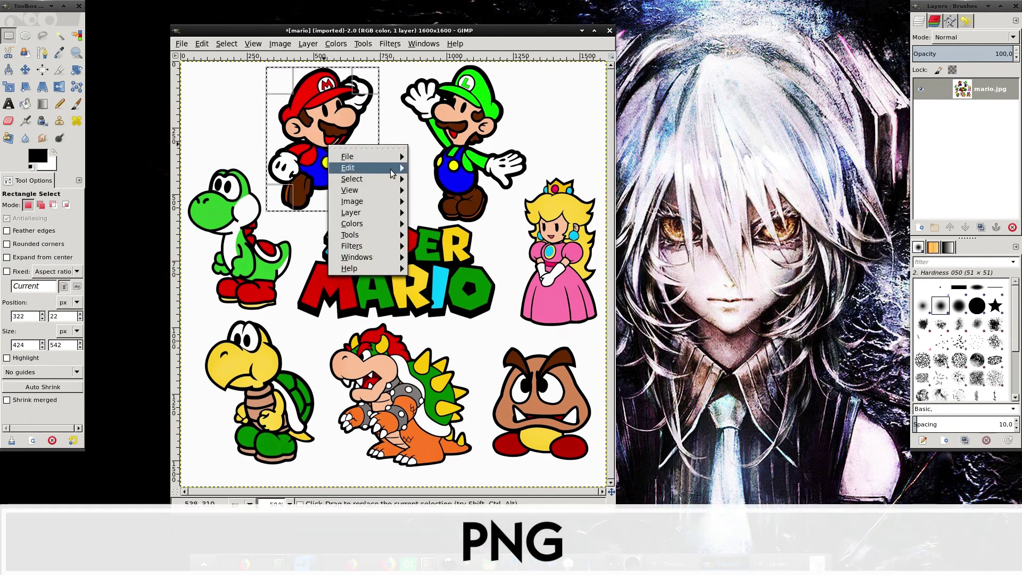
pyautogui.click(447, 234)
pyautogui.rightClick(338, 138)
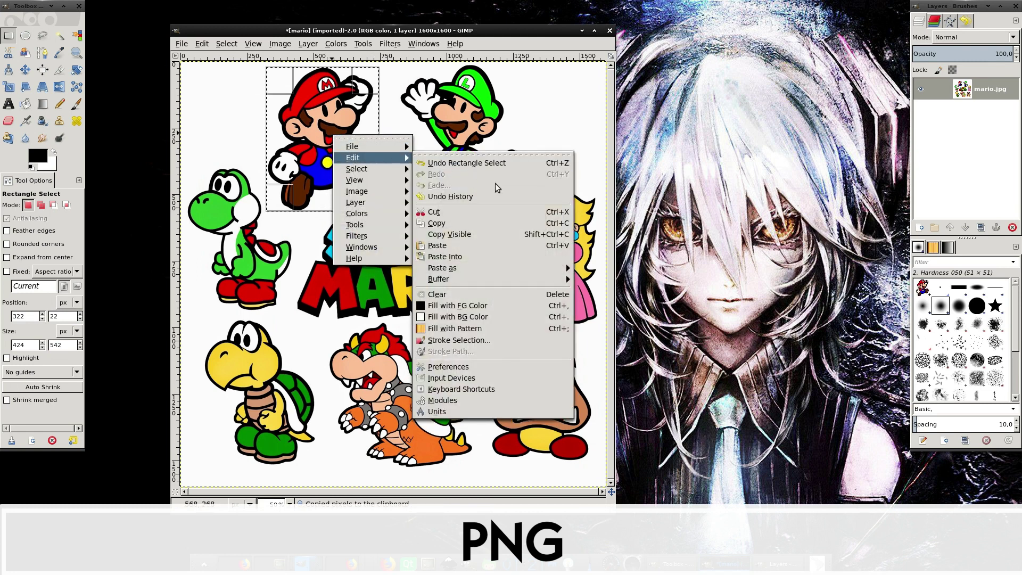
pyautogui.click(609, 271)
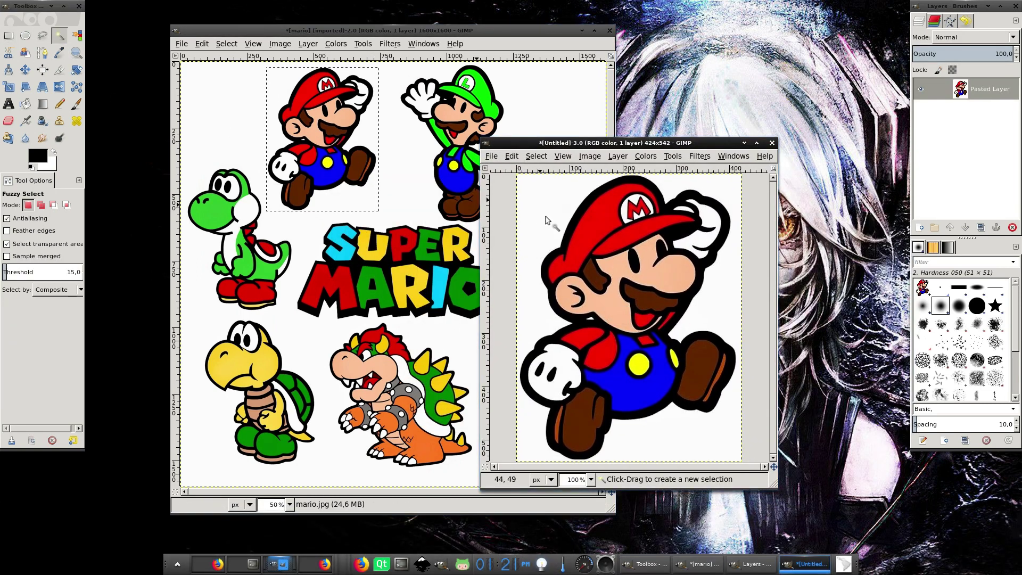
# - Fuzzy-select the white background around Mario and cut it away to transparency
pyautogui.click(540, 216)
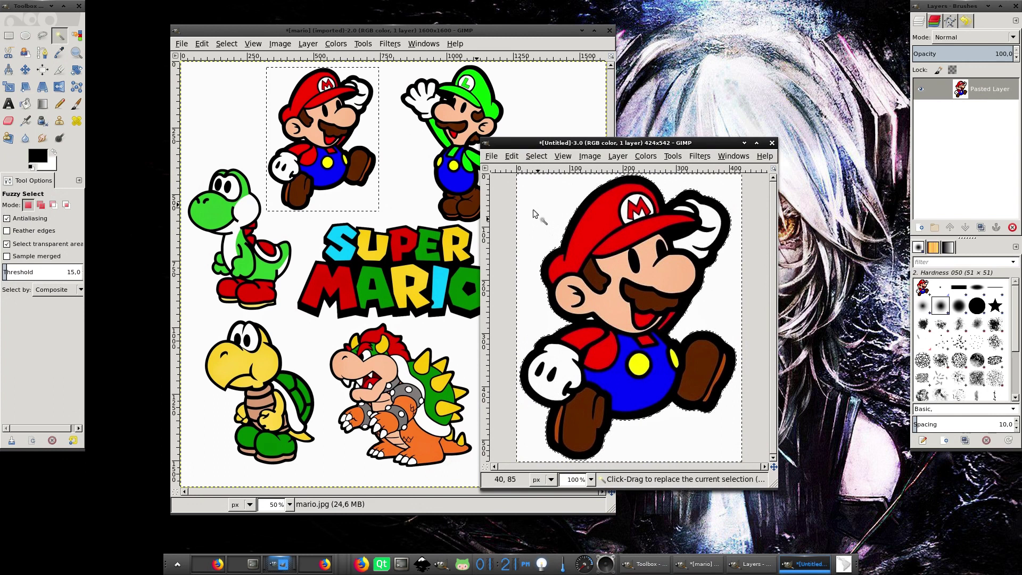
pyautogui.click(511, 156)
pyautogui.click(520, 212)
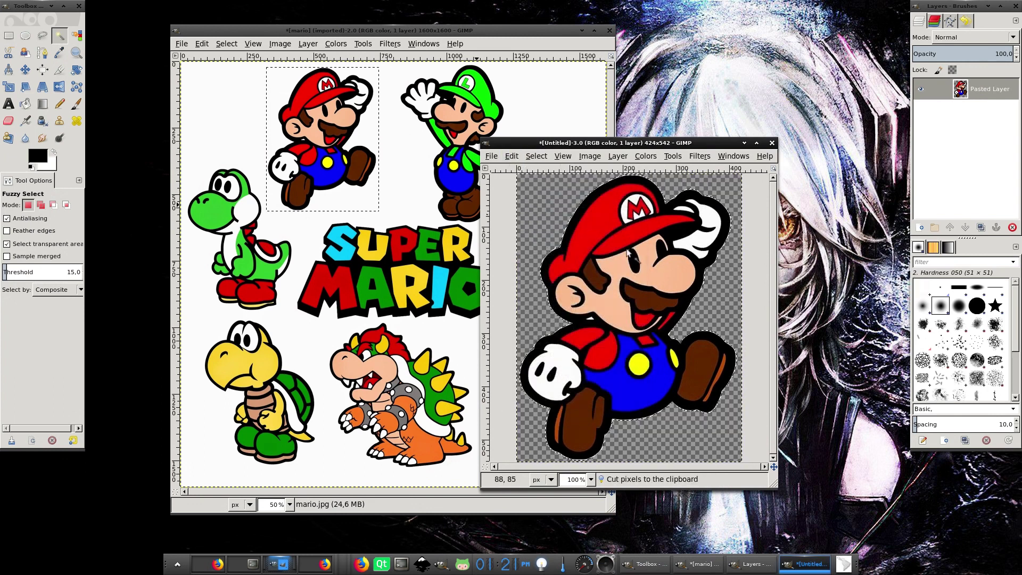
pyautogui.press('r')
# - Export the cut-out Mario image as mario.png into the tmp folder
pyautogui.click(497, 287)
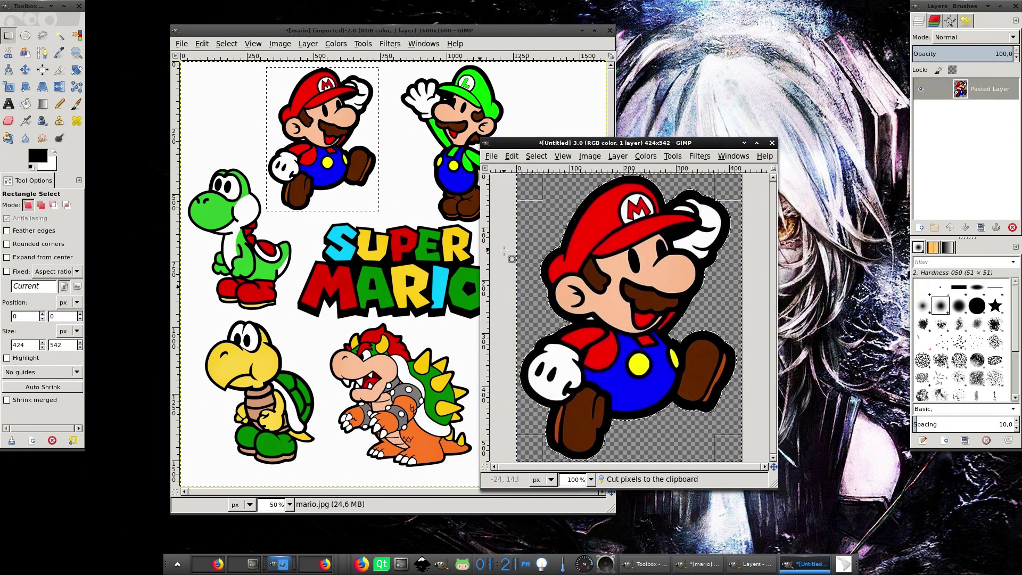
pyautogui.moveTo(616, 147); pyautogui.dragTo(677, 109)
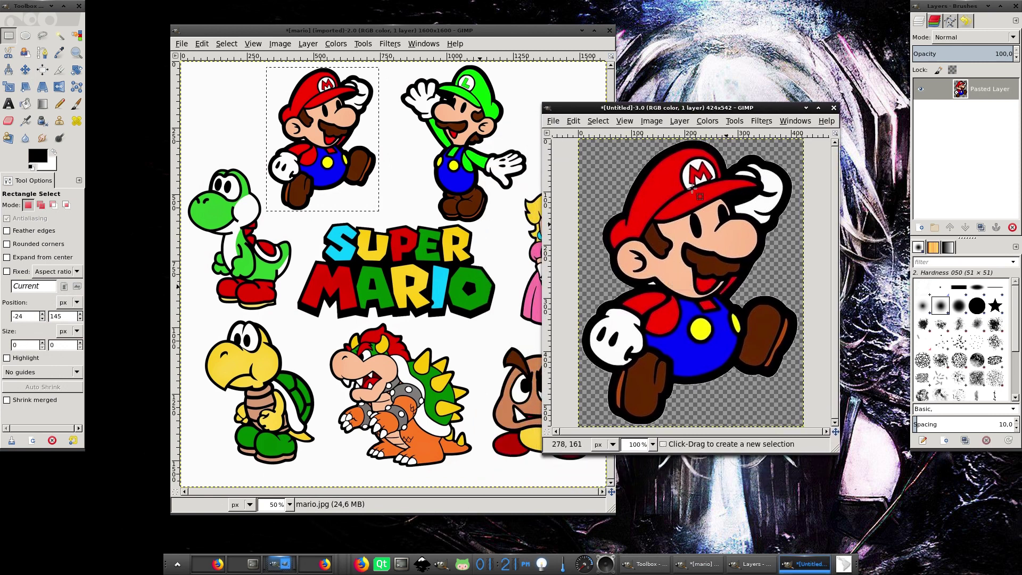
pyautogui.click(553, 121)
pyautogui.click(577, 265)
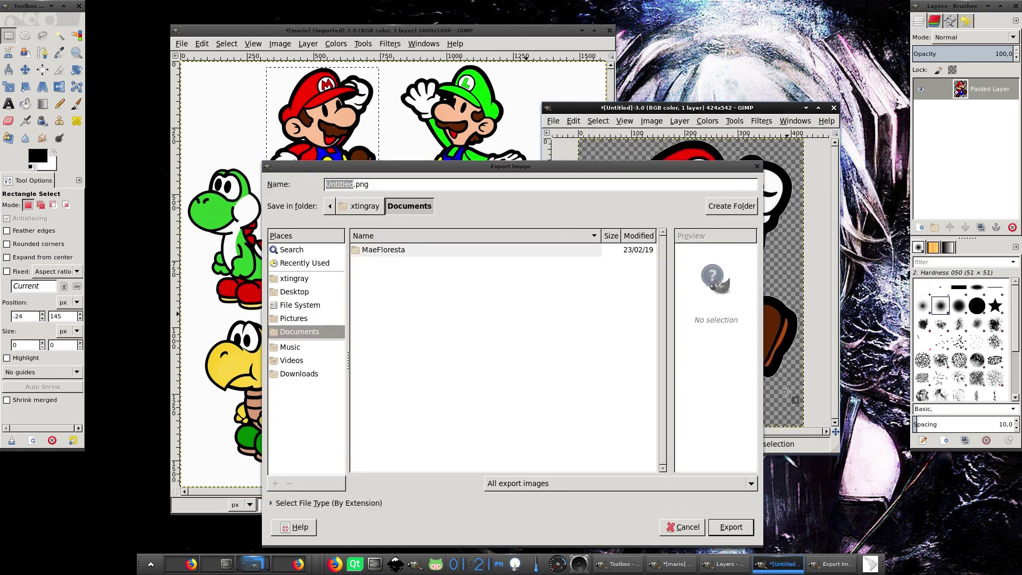
pyautogui.click(364, 206)
pyautogui.doubleClick(415, 369)
pyautogui.write('mario')
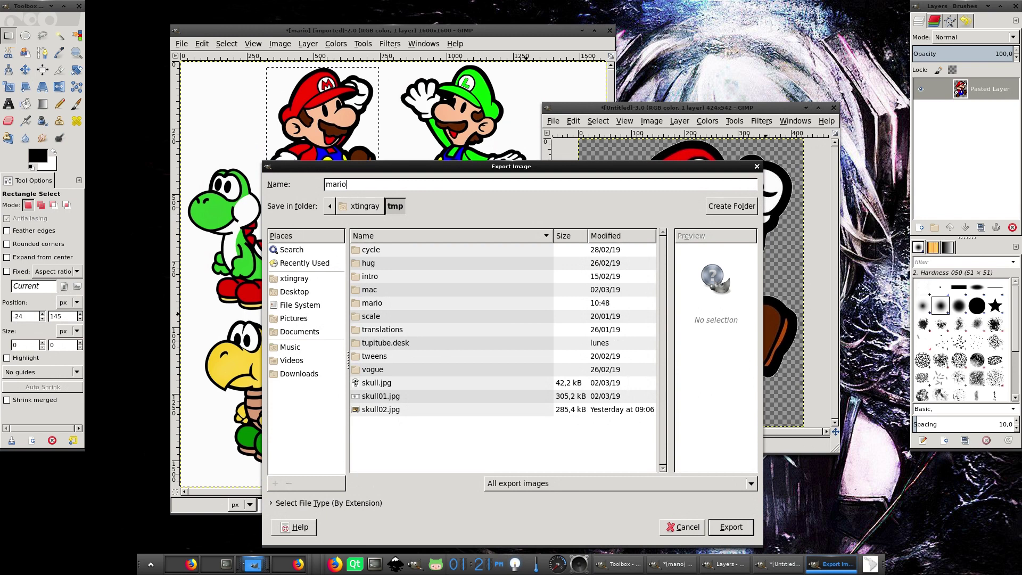
pyautogui.press('Return')
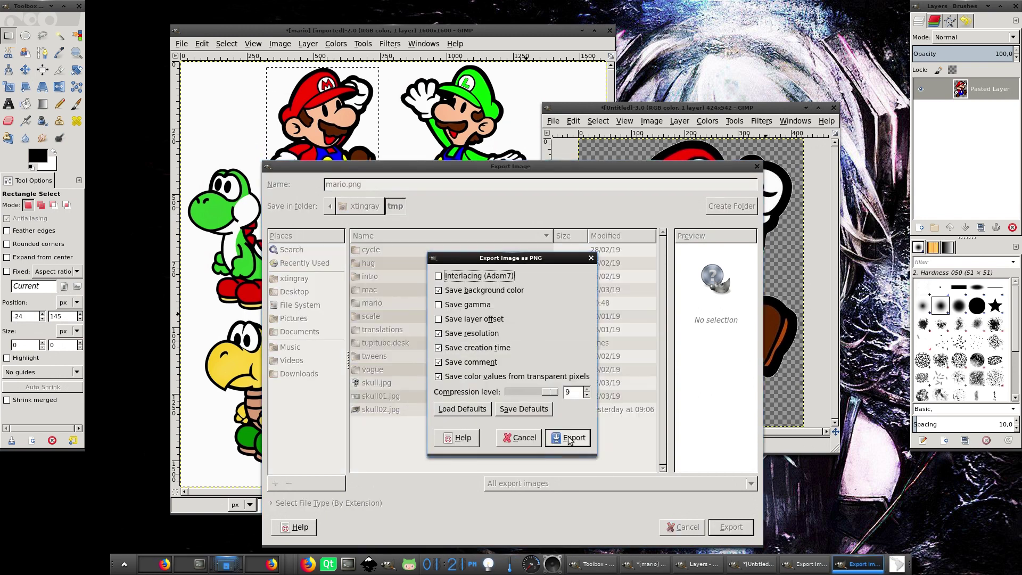
# - Accept the PNG export options, then search Google Images for mario bros landscape
pyautogui.click(570, 435)
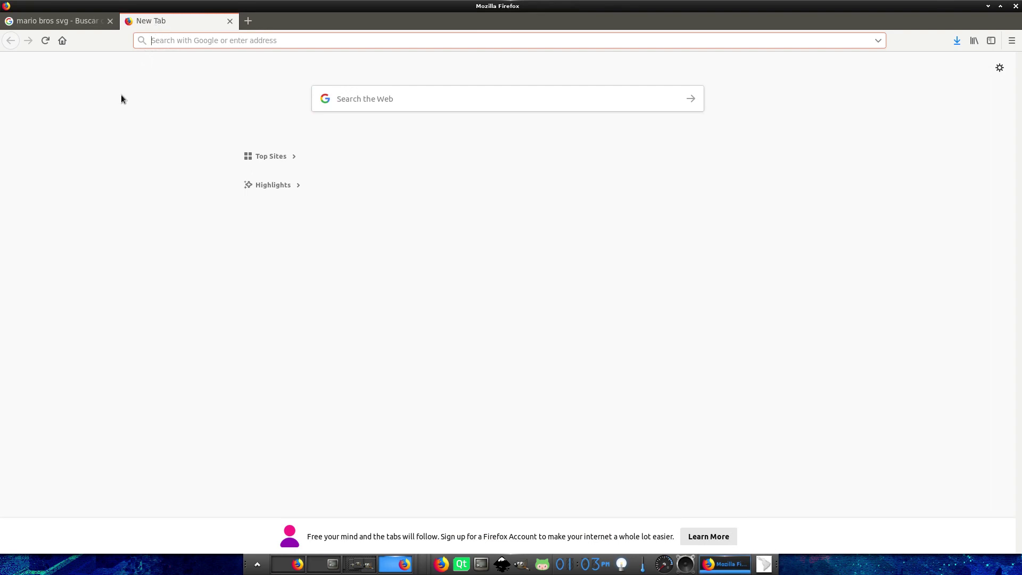
pyautogui.click(412, 102)
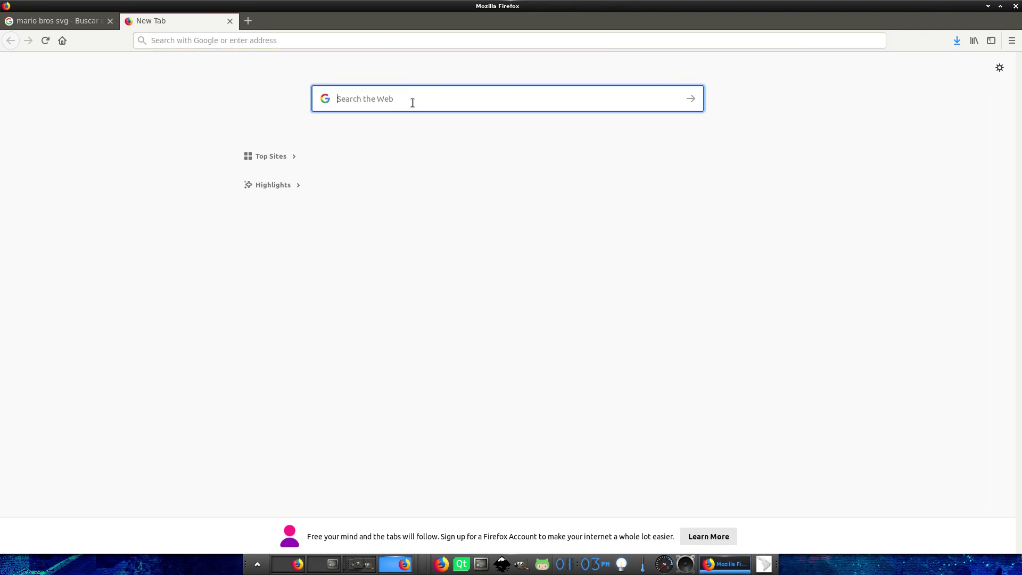
pyautogui.write('mario broslandsc')
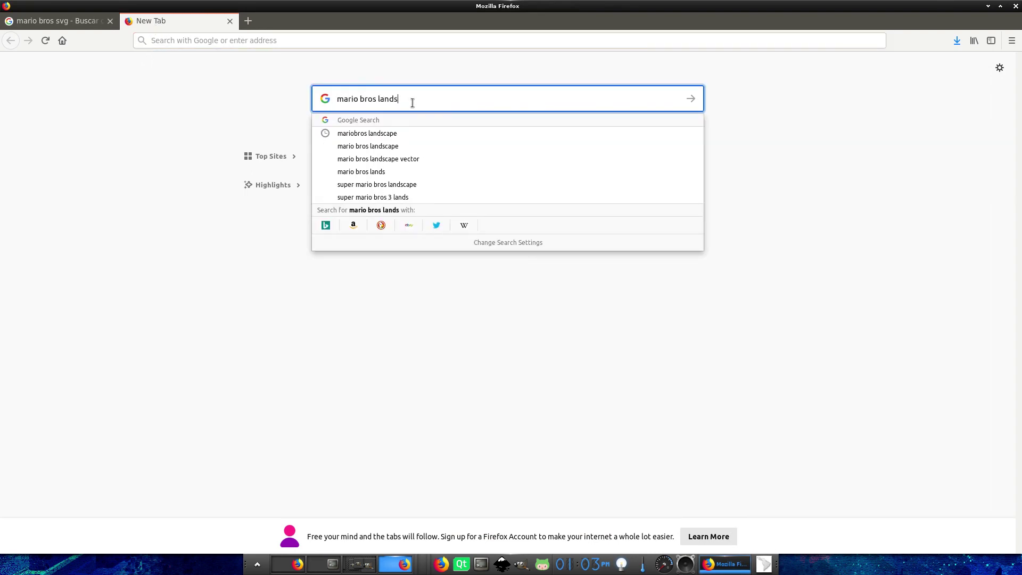
pyautogui.write('ape')
pyautogui.press('Return')
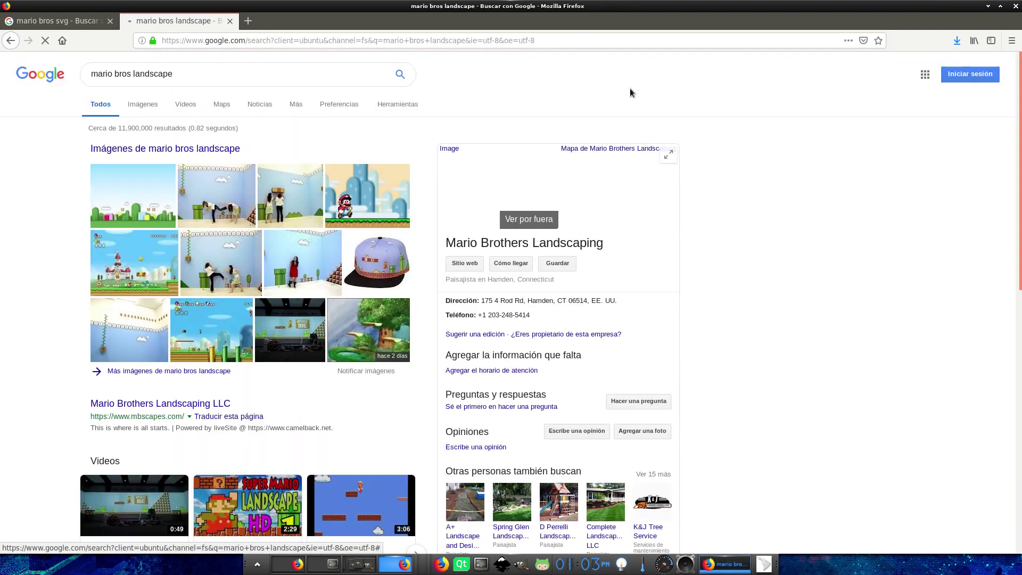
pyautogui.click(31, 258)
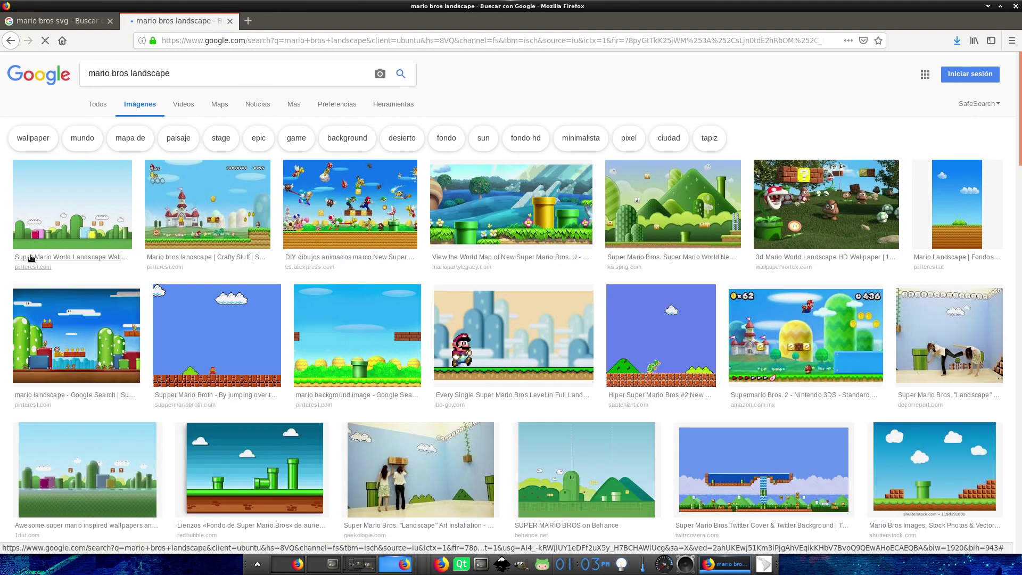
pyautogui.moveTo(72, 204)
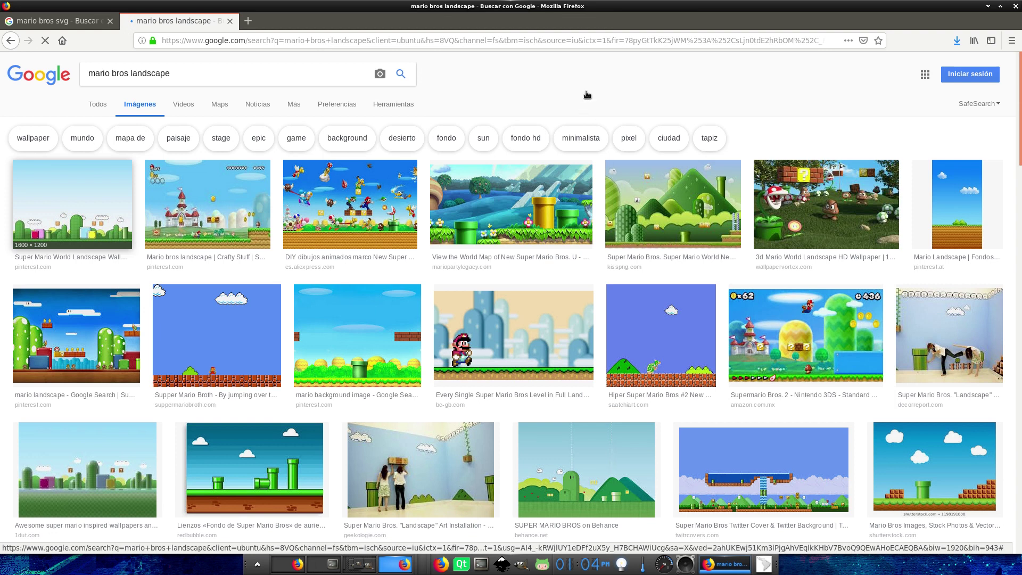
pyautogui.press('Escape')
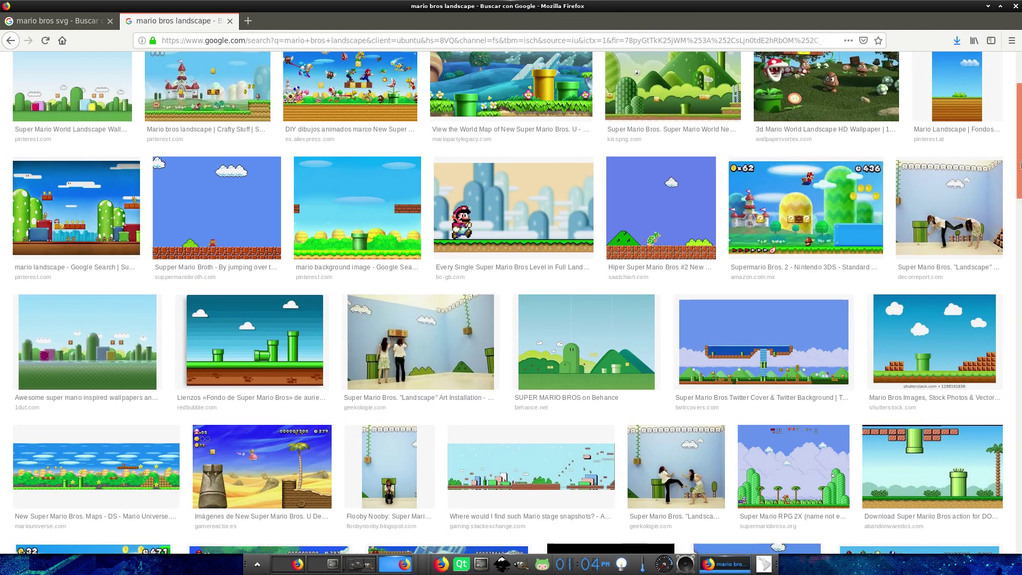
pyautogui.scroll(3, 1020, 166)
# - Save the first Super Mario World landscape result as landscape.jpg in tmp
pyautogui.click(78, 202)
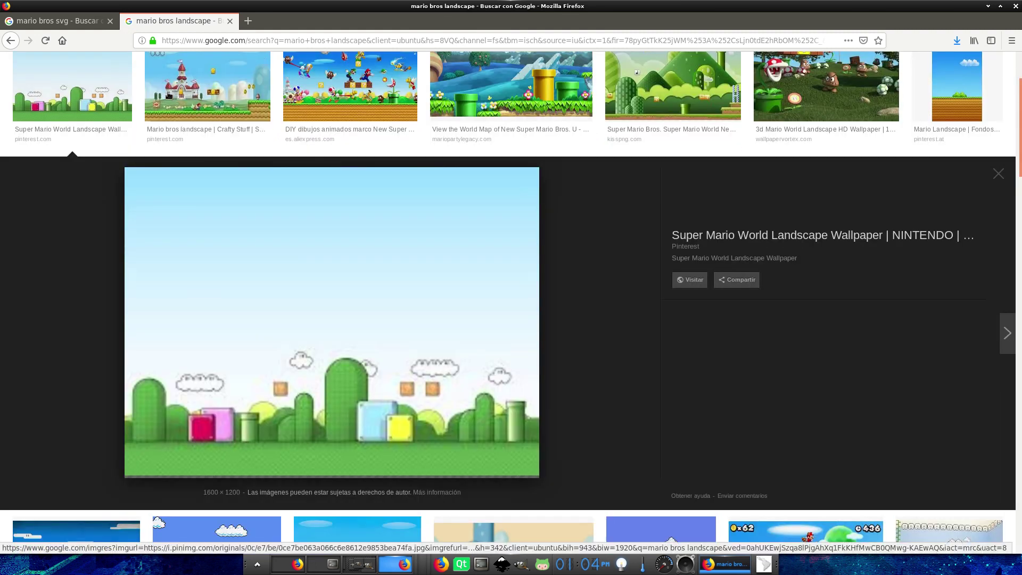
pyautogui.rightClick(318, 287)
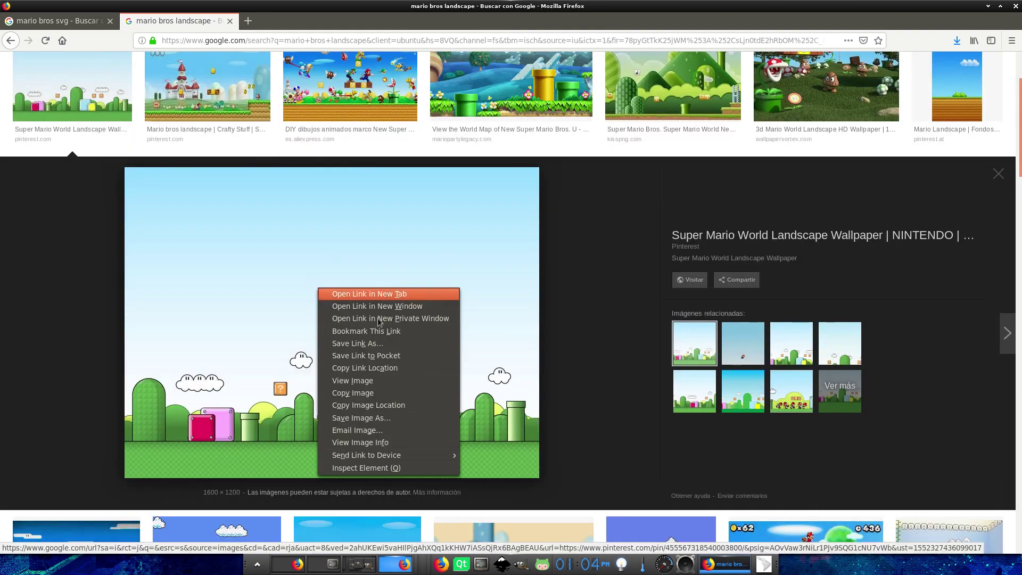
pyautogui.click(361, 417)
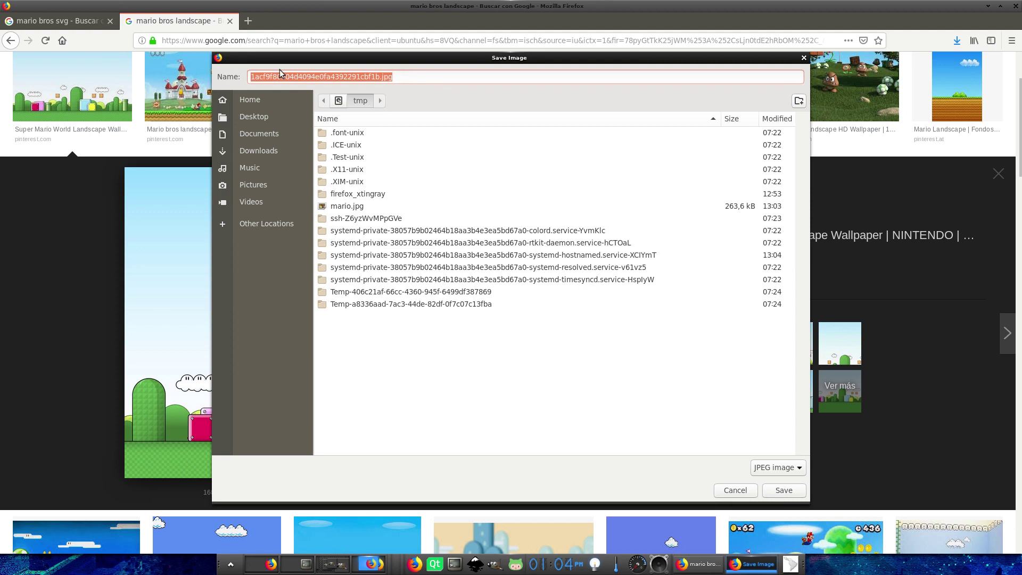
pyautogui.write('landscape')
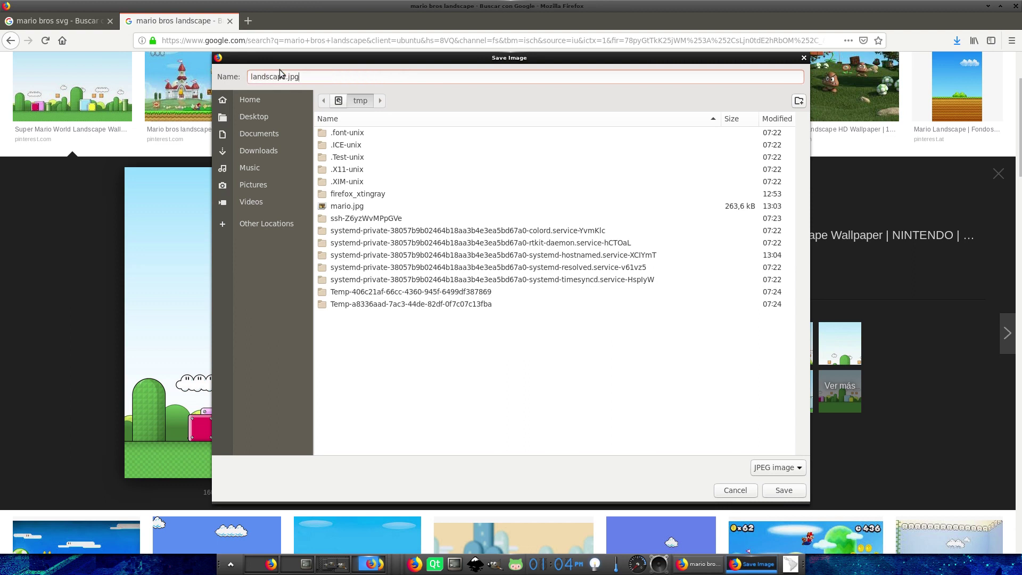
pyautogui.press('Return')
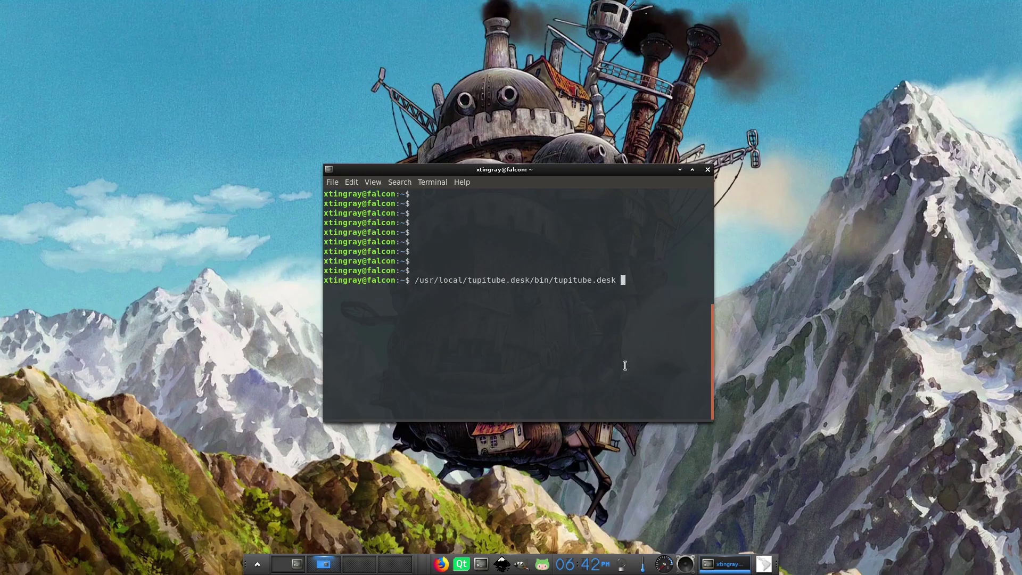
# - Launch TupiTube Desk and choose the 1080 (Mobile) - 24 project preset
pyautogui.press('Return')
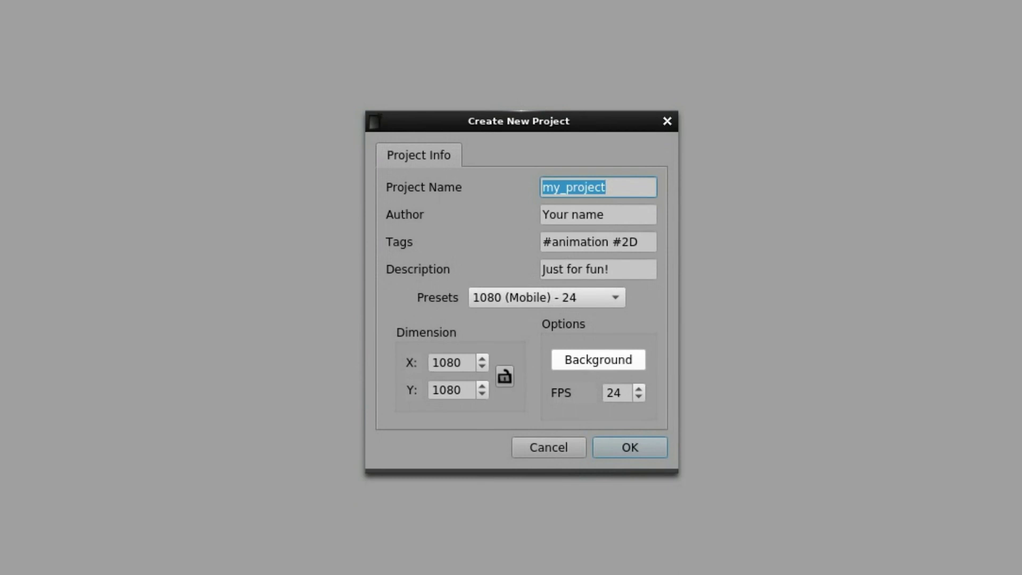
pyautogui.click(671, 298)
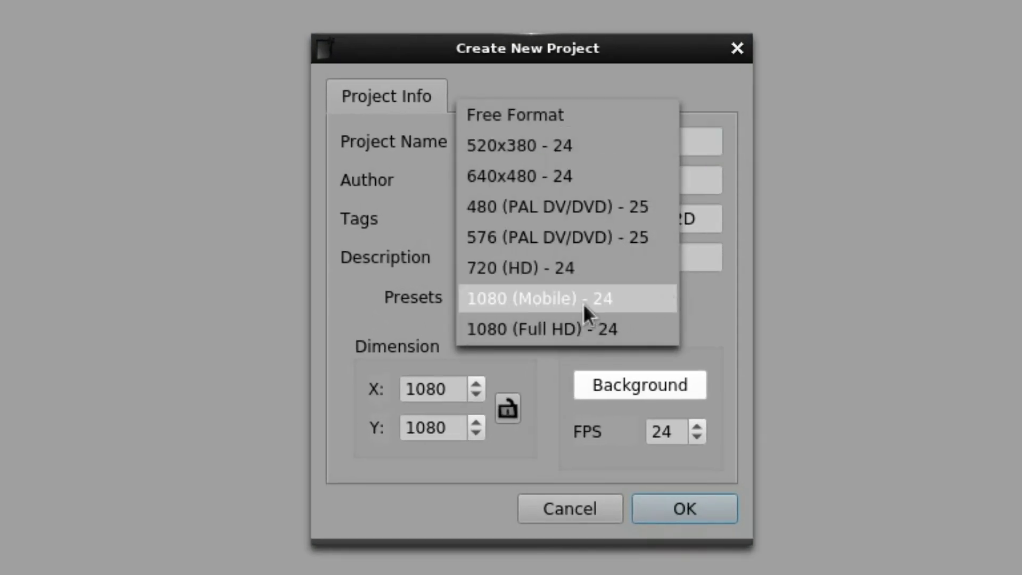
pyautogui.click(646, 298)
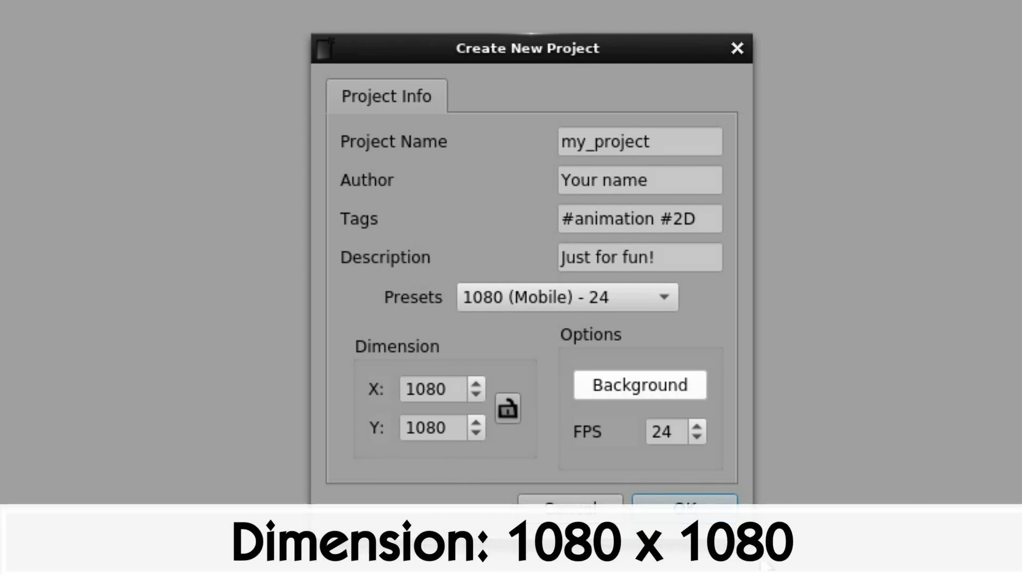
# - Create the project, zoom the canvas to 50% and extend the layer to 10 frames
pyautogui.click(685, 506)
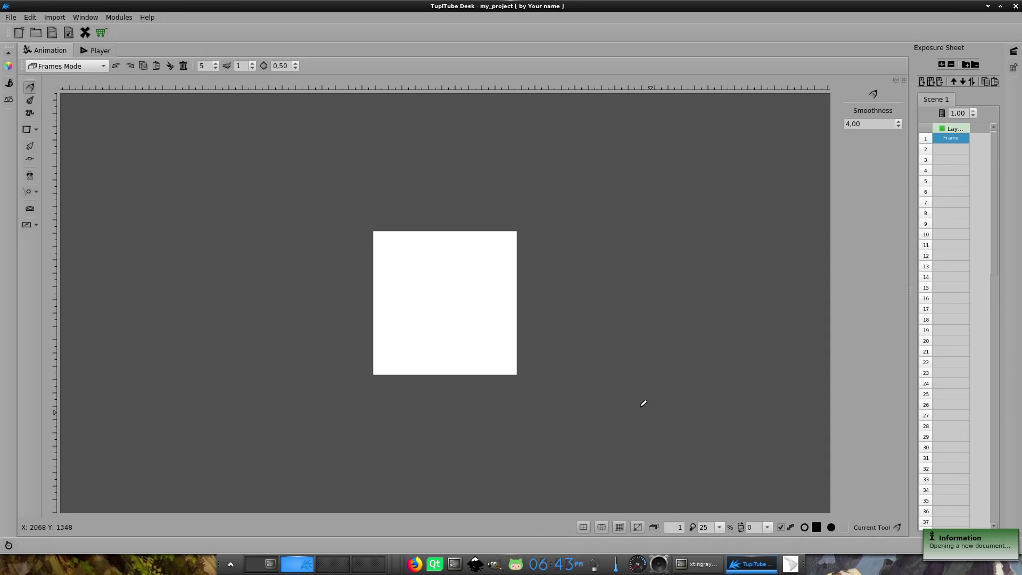
pyautogui.click(722, 529)
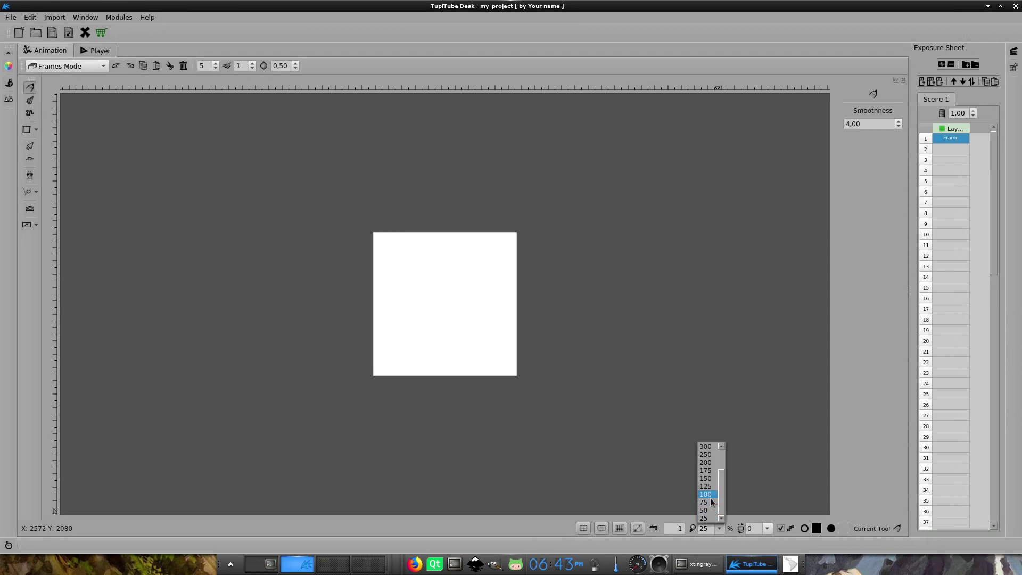
pyautogui.click(716, 515)
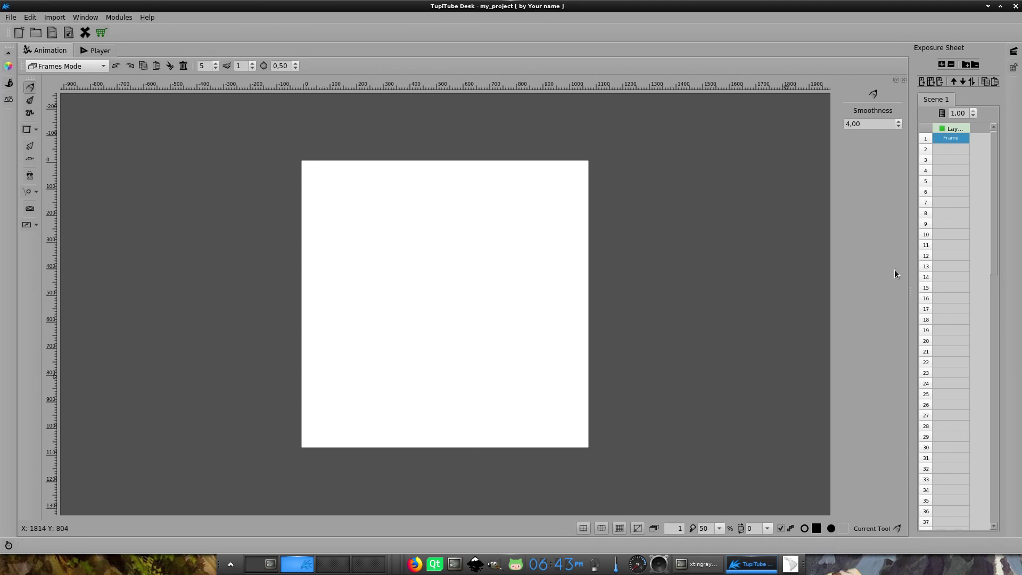
pyautogui.click(954, 234)
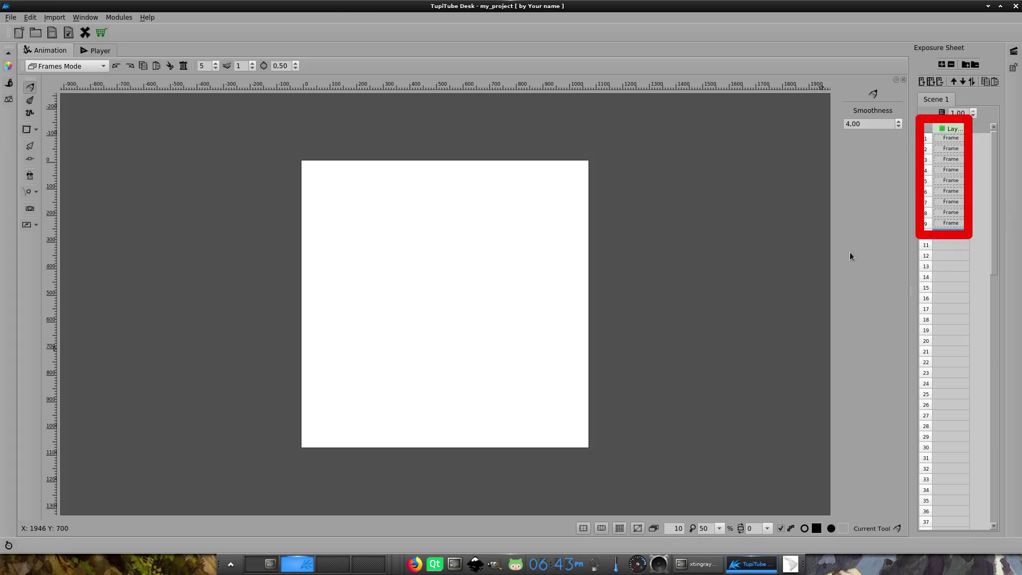
# - Import mario.png into the Library so Mario appears on the canvas
pyautogui.click(9, 101)
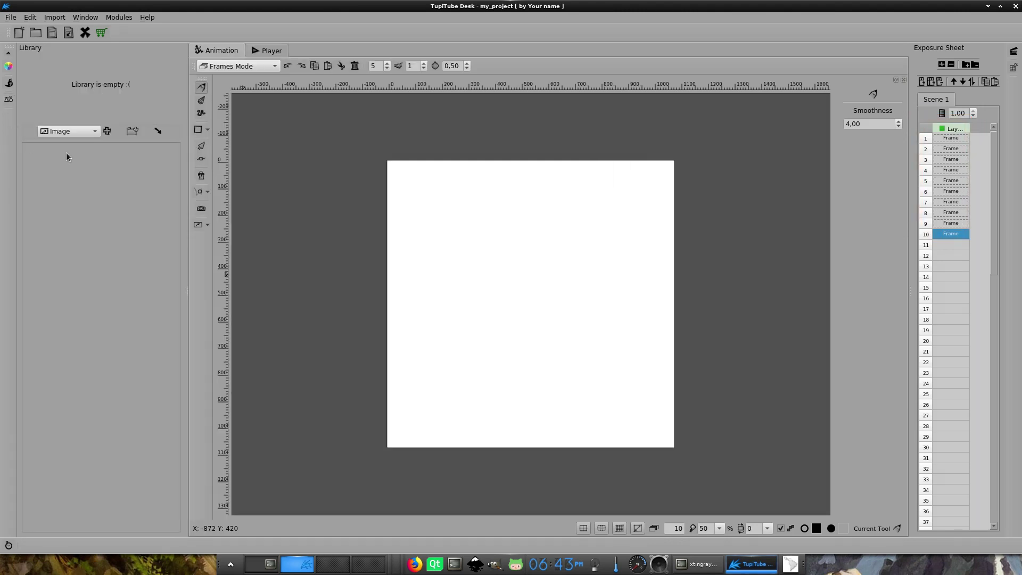
pyautogui.click(102, 132)
pyautogui.click(438, 210)
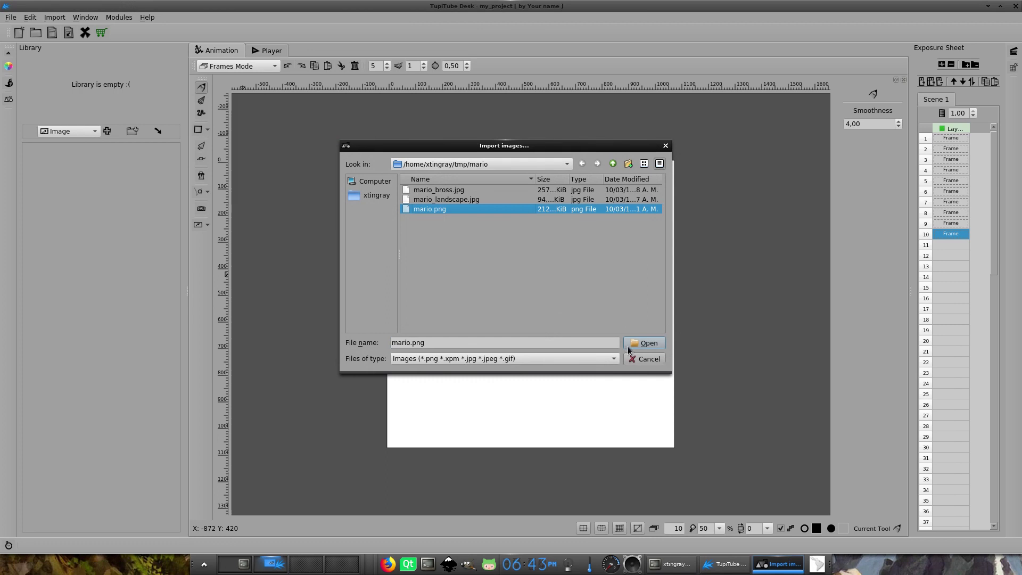
pyautogui.click(643, 344)
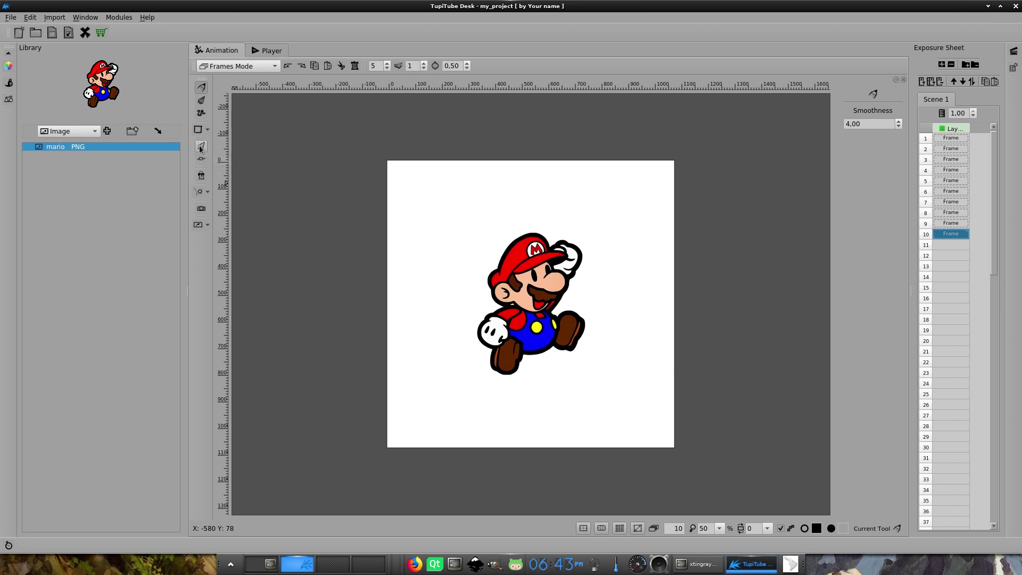
# - Scale Mario to about 39% and place him just outside the canvas's upper-left edge
pyautogui.click(202, 148)
pyautogui.click(533, 301)
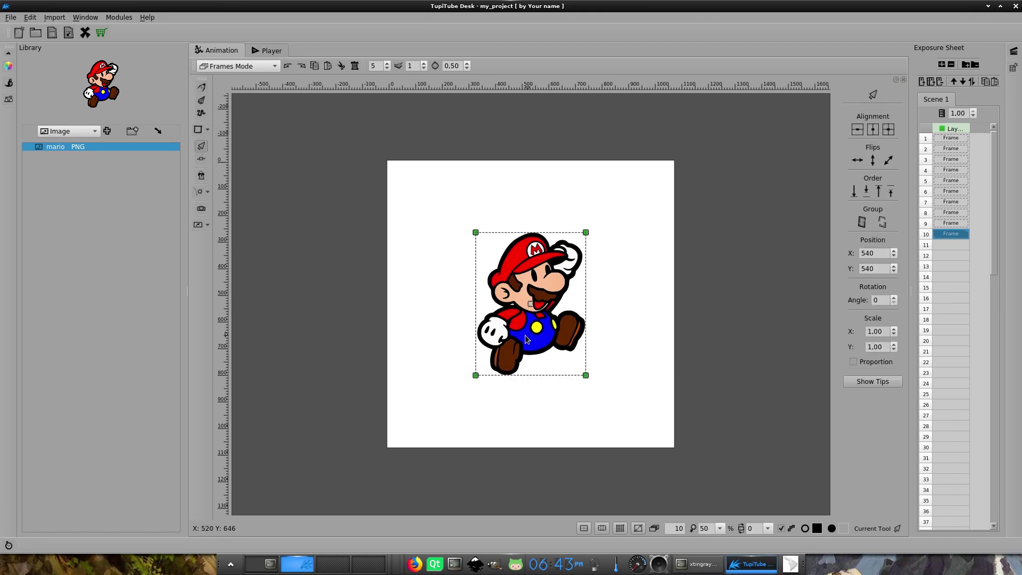
pyautogui.moveTo(587, 233)
pyautogui.mouseDown()
pyautogui.moveTo(548, 275)
pyautogui.moveTo(463, 290)
pyautogui.moveTo(376, 262)
pyautogui.moveTo(348, 232)
pyautogui.moveTo(361, 219)
pyautogui.mouseUp()
pyautogui.click(361, 362)
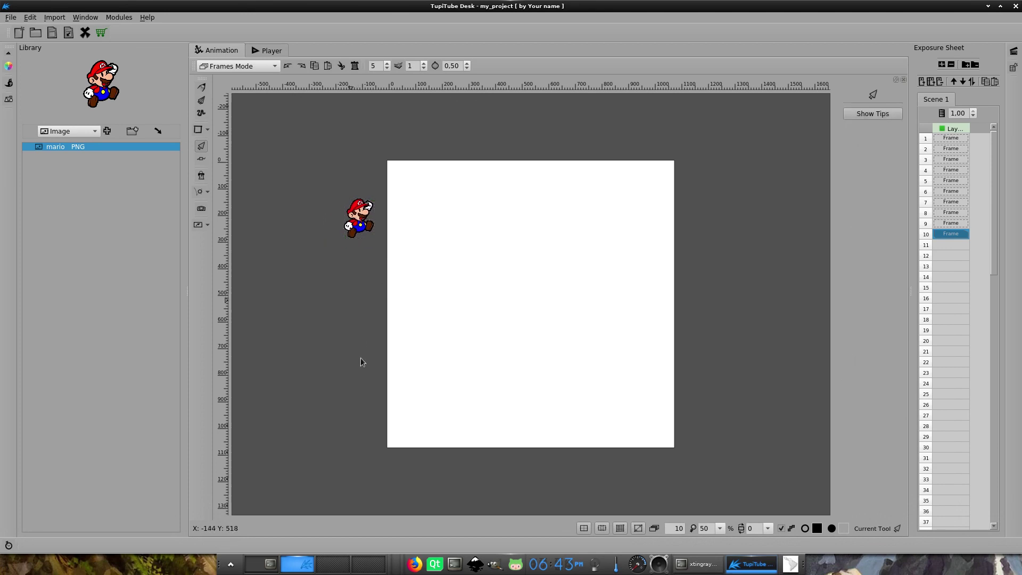
pyautogui.click(9, 99)
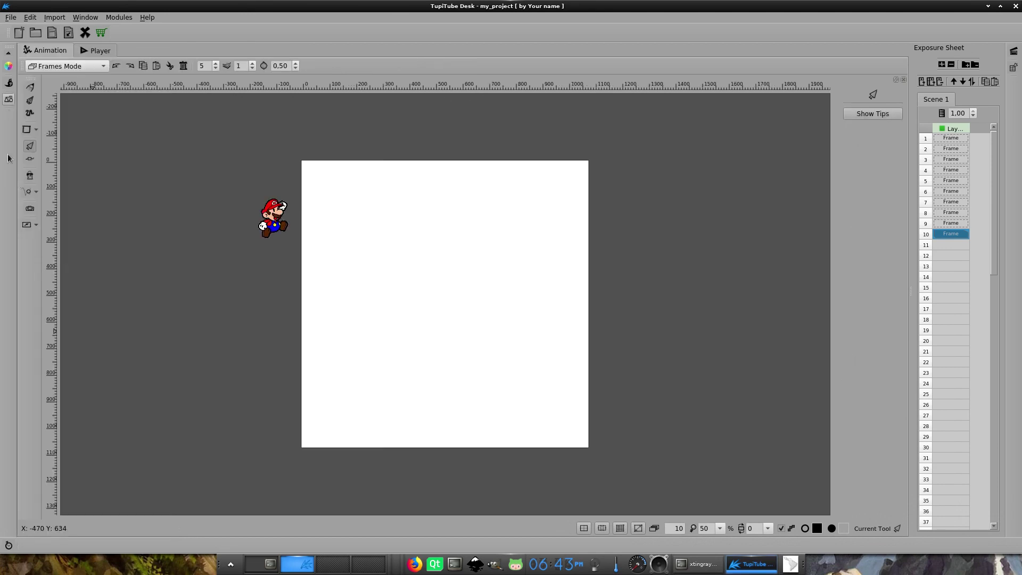
pyautogui.moveTo(317, 243); pyautogui.dragTo(585, 287)
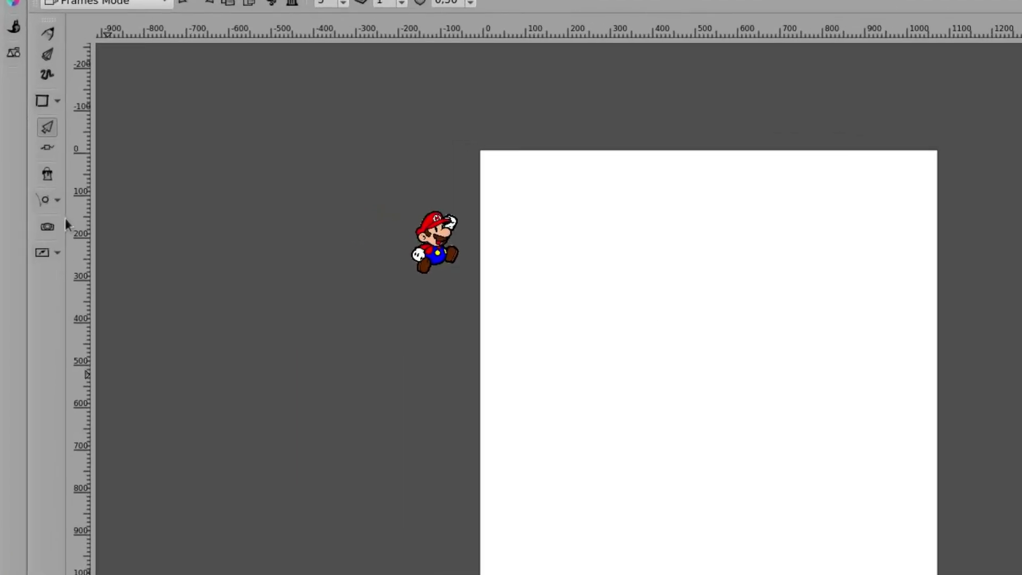
# - Start a Position Tween with Mario as its object and move to defining its motion path
pyautogui.click(88, 211)
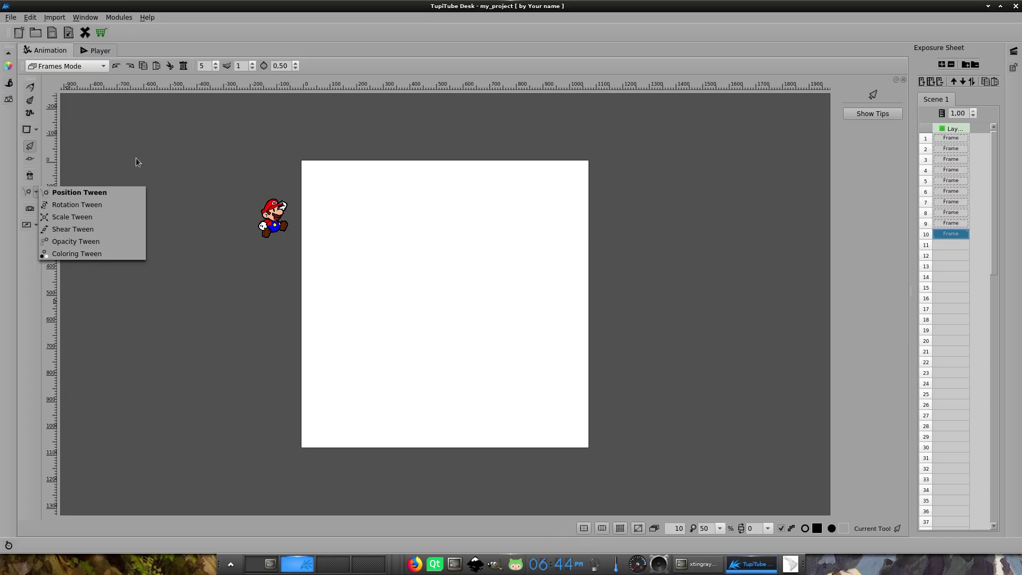
pyautogui.click(99, 193)
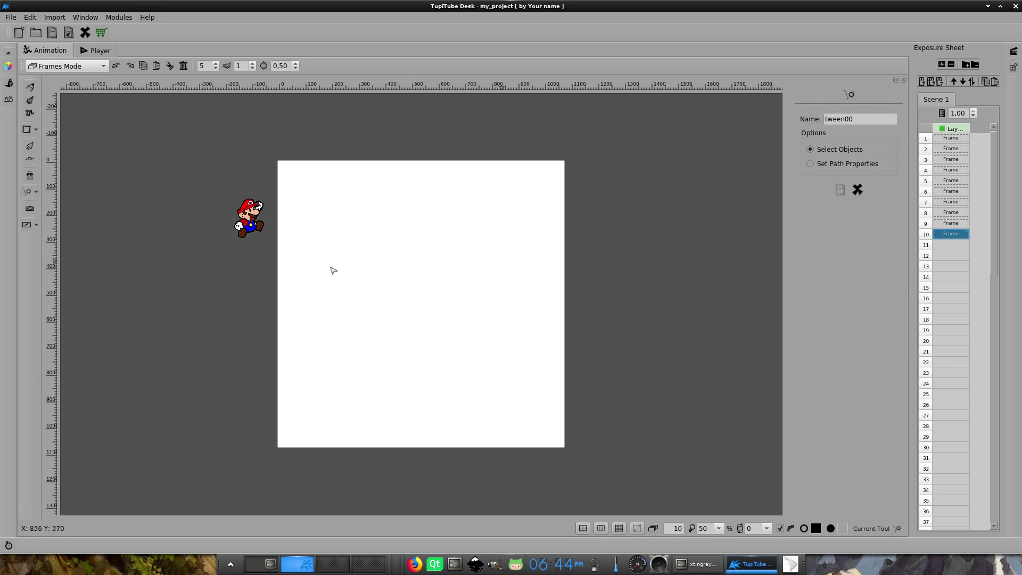
pyautogui.moveTo(197, 180); pyautogui.dragTo(295, 270)
pyautogui.click(810, 165)
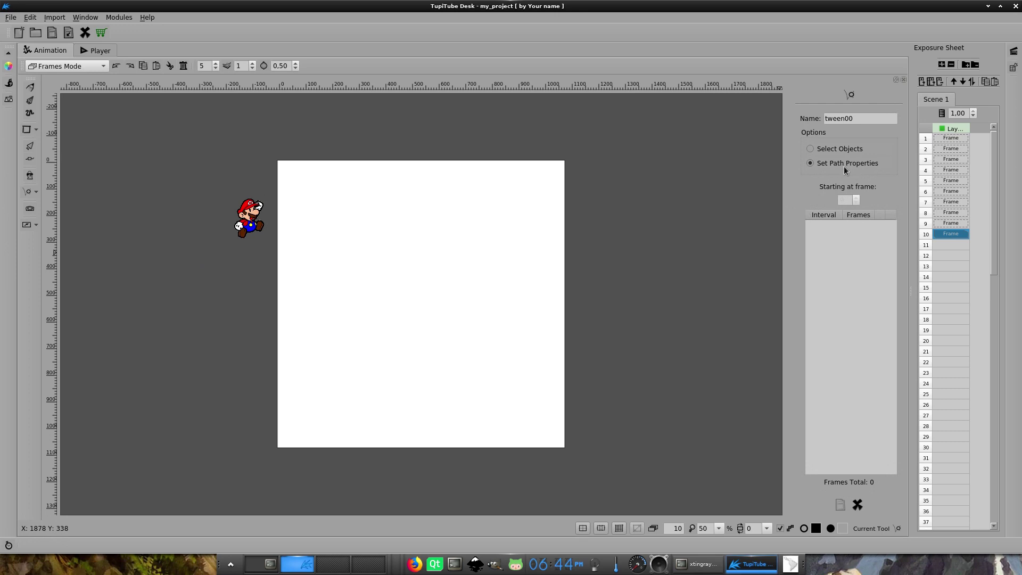
# - Add two path points (bottom, then up-right) and bend both segments into curves
pyautogui.click(427, 420)
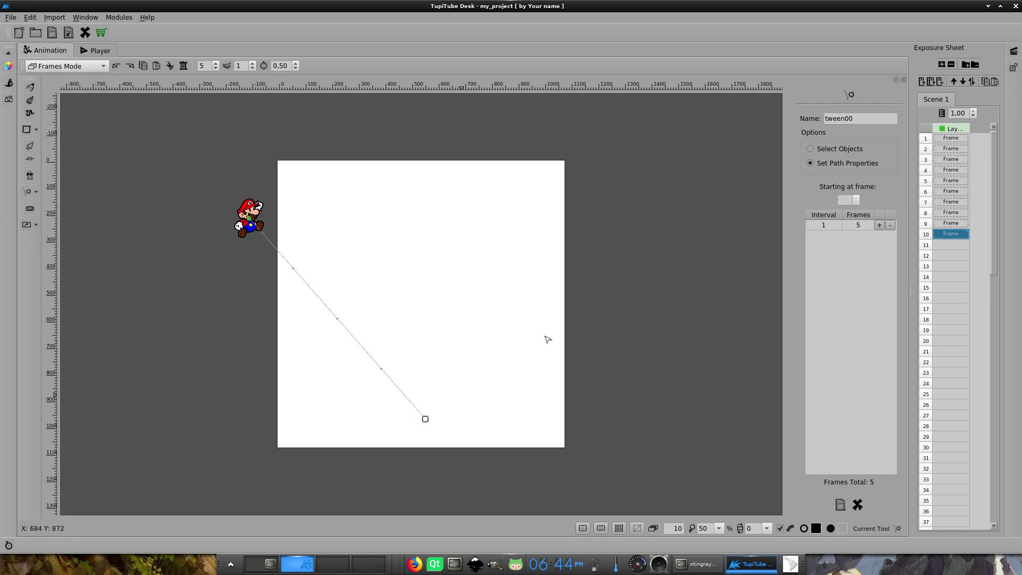
pyautogui.click(598, 282)
pyautogui.moveTo(427, 421); pyautogui.dragTo(394, 270)
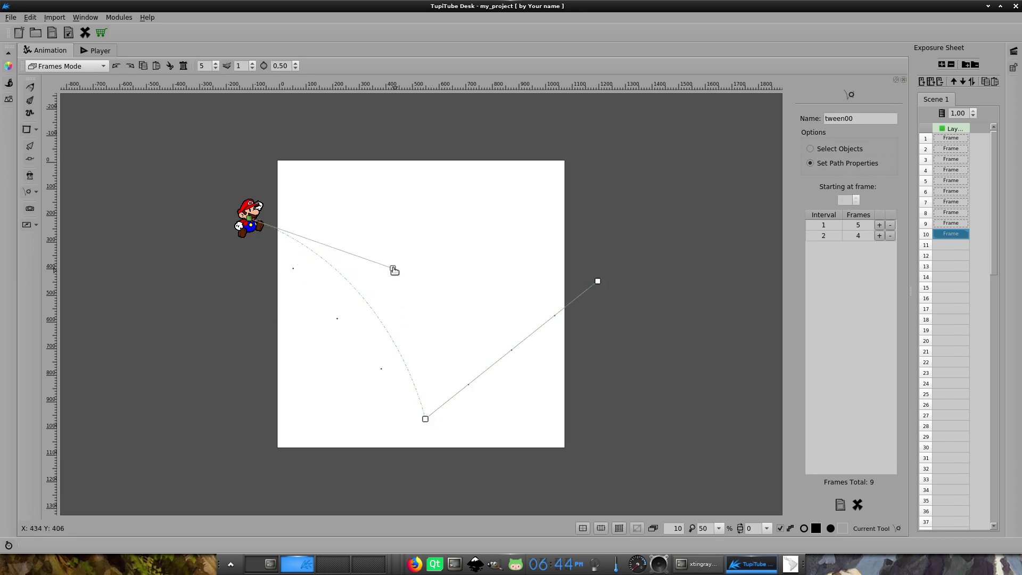
pyautogui.moveTo(598, 283); pyautogui.dragTo(498, 281)
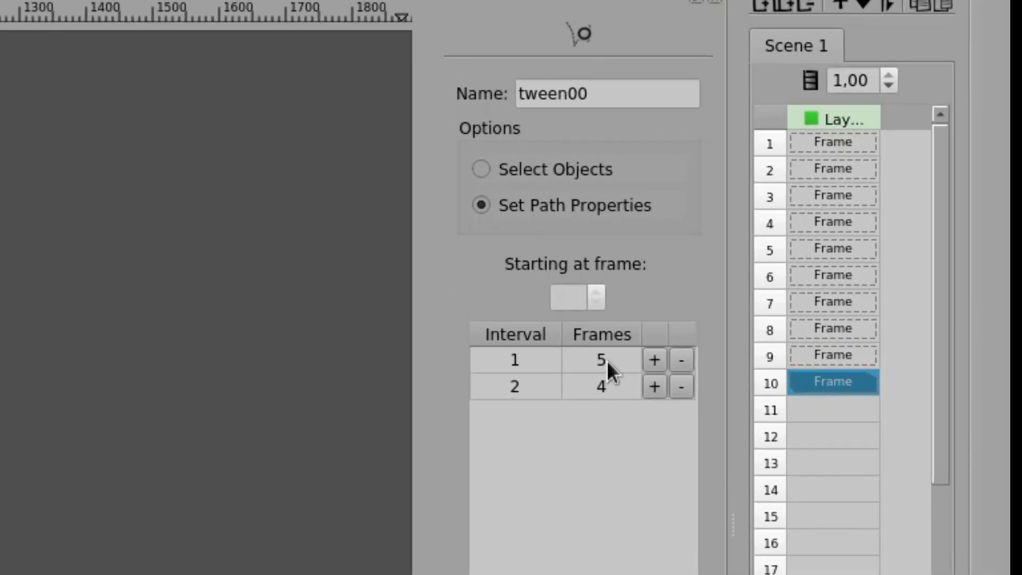
# - Set both tween intervals to 20 frames and apply the tween
pyautogui.doubleClick(606, 361)
pyautogui.write('20')
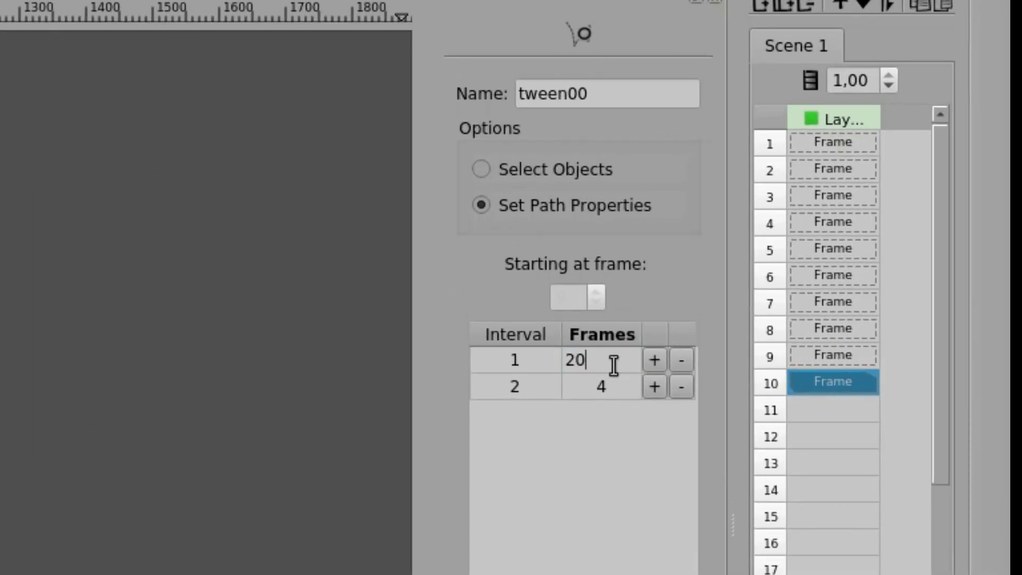
pyautogui.press('Return')
pyautogui.doubleClick(604, 384)
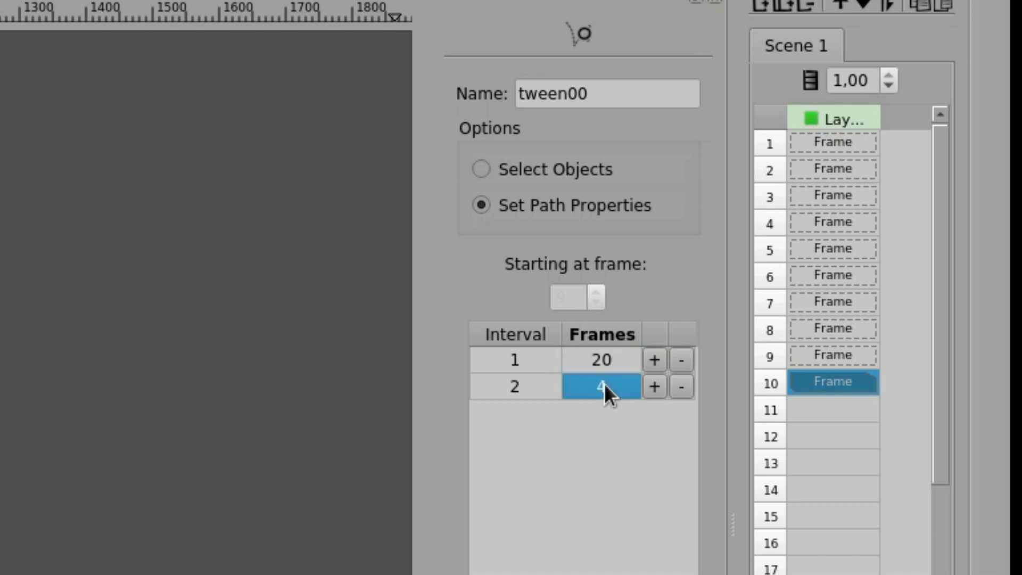
pyautogui.write('20')
pyautogui.press('Return')
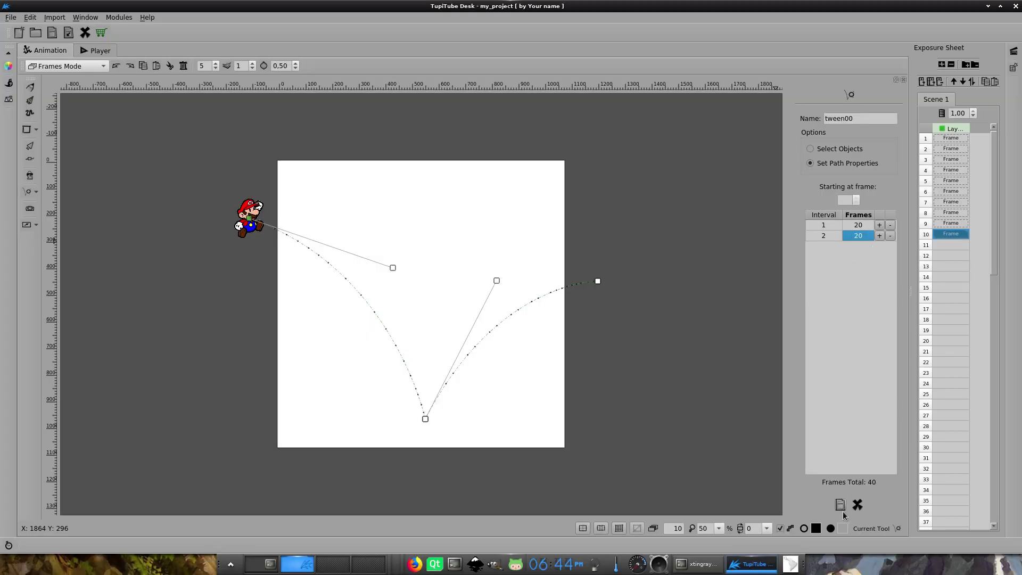
pyautogui.click(841, 506)
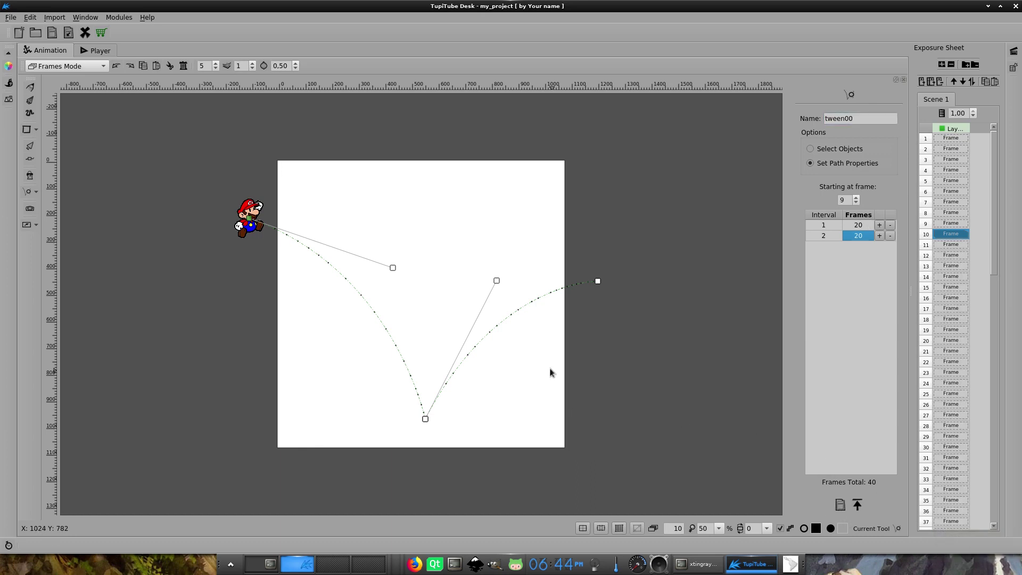
# - Preview the animation in the Player, then return to the Animation editor
pyautogui.hotkey('ctrl', '2')
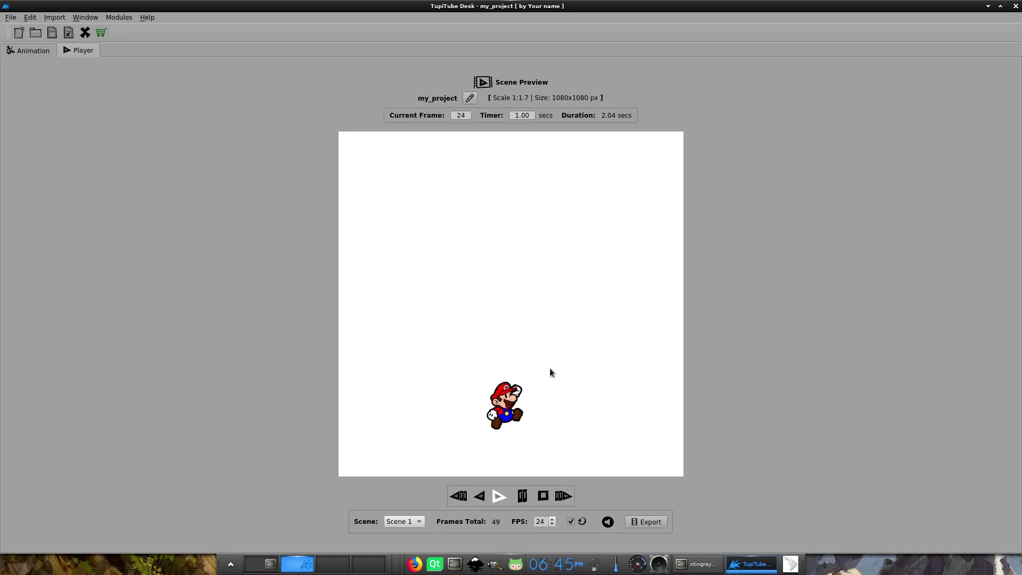
pyautogui.hotkey('ctrl', '1')
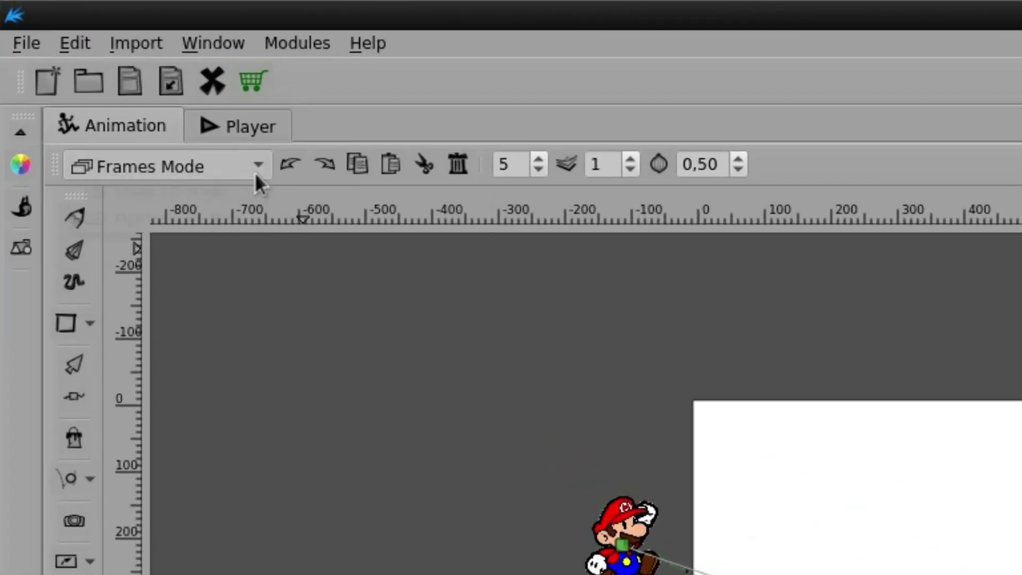
# - Switch to Static BG Mode and show the image Library
pyautogui.click(102, 66)
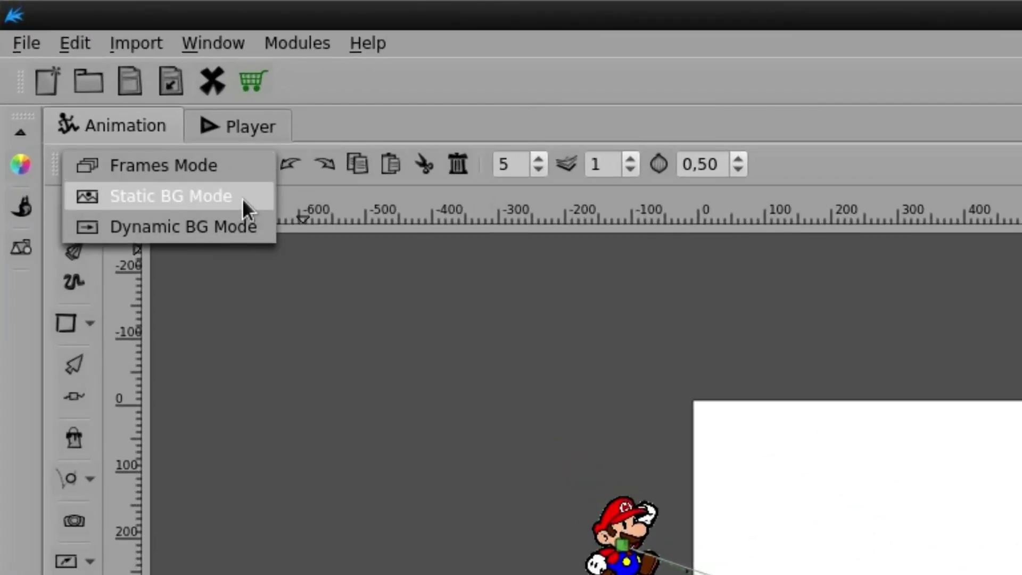
pyautogui.click(243, 198)
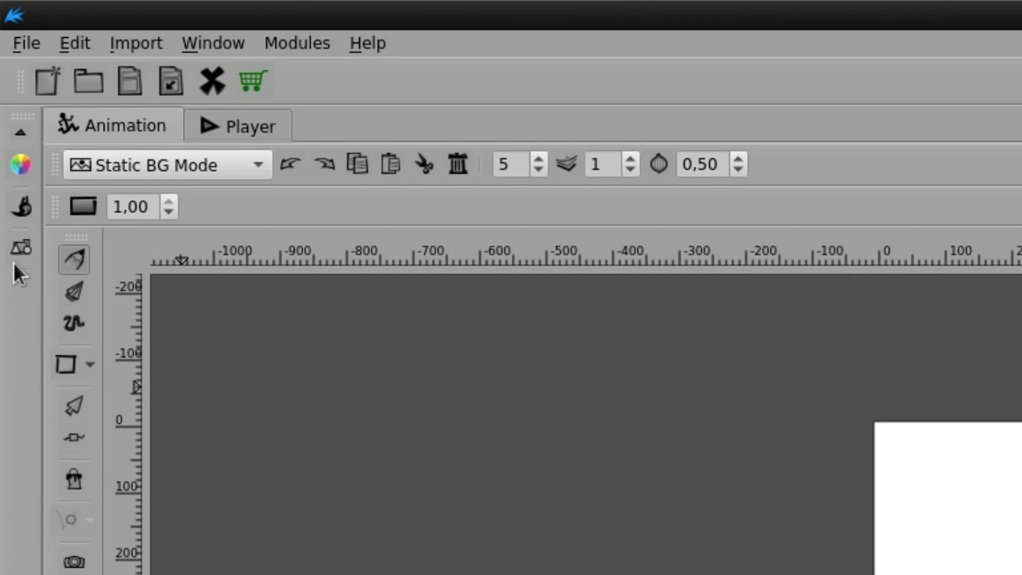
pyautogui.click(20, 250)
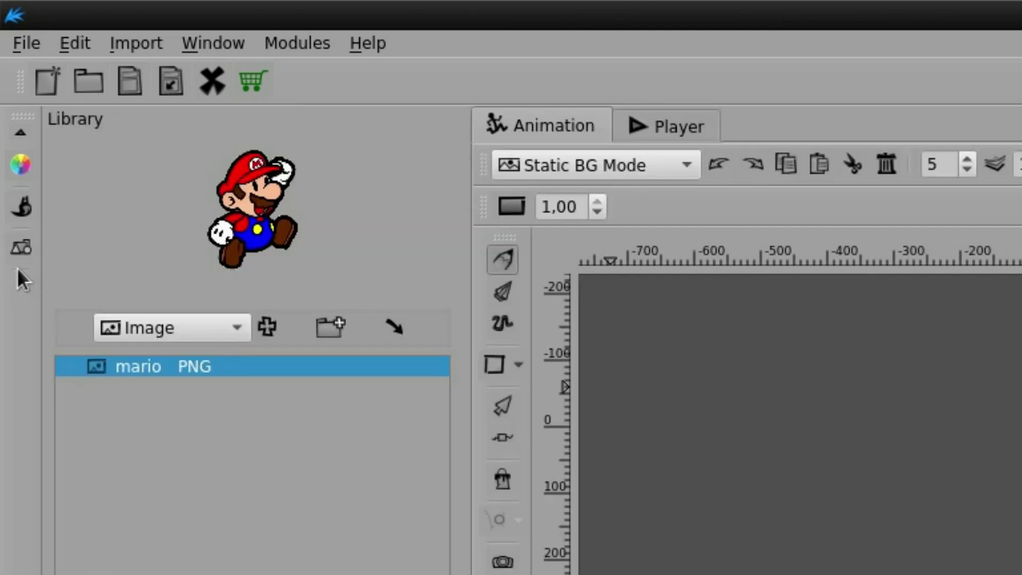
# - Import mario_landscape.jpg into the library, allowing it to be resized to fit
pyautogui.click(266, 328)
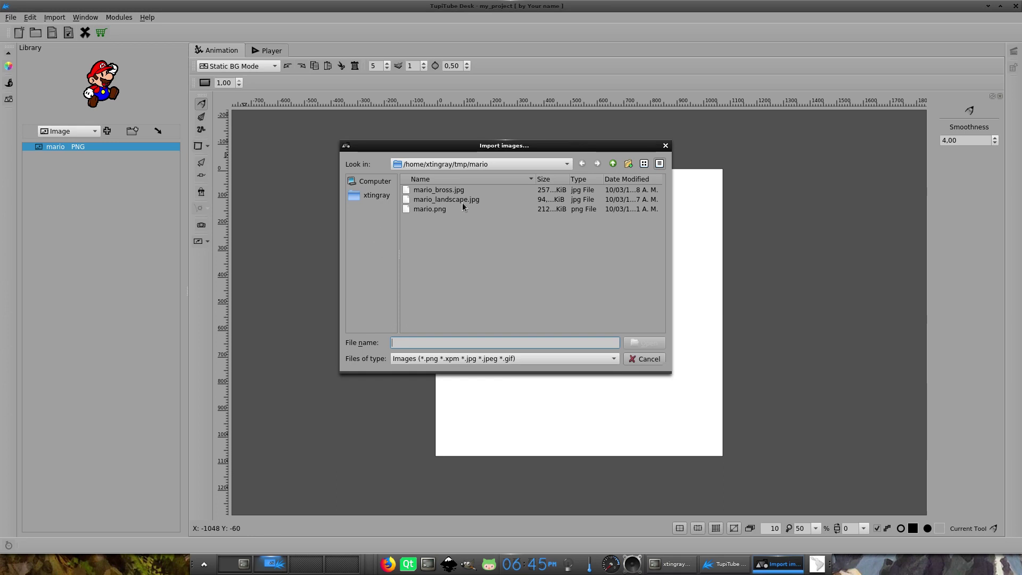
pyautogui.click(462, 201)
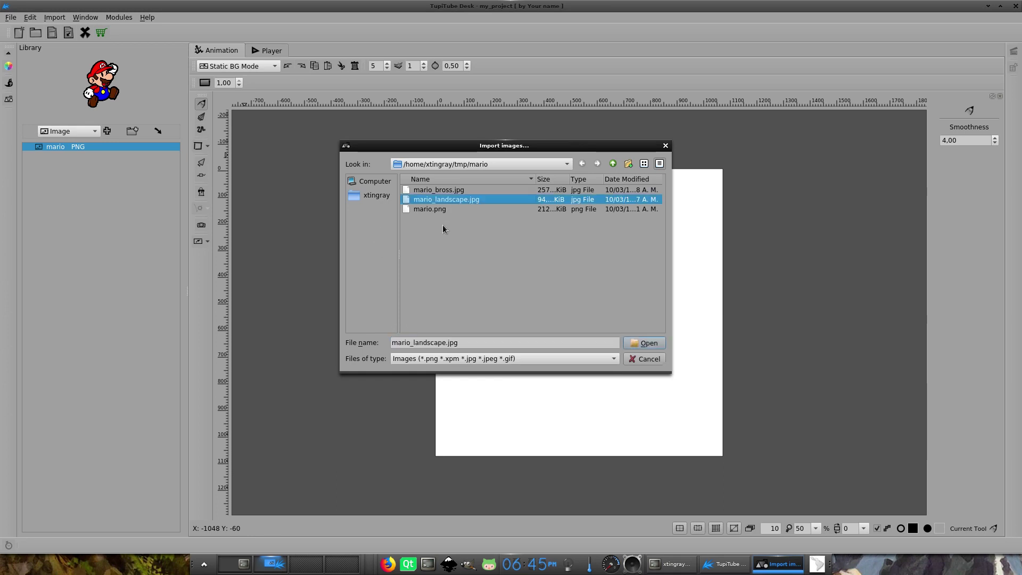
pyautogui.click(652, 345)
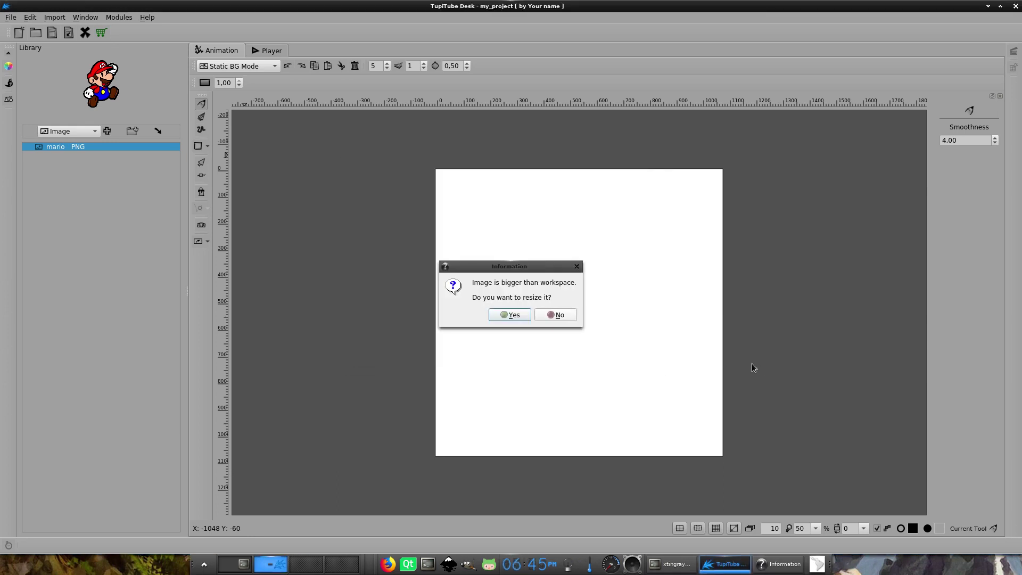
pyautogui.click(511, 315)
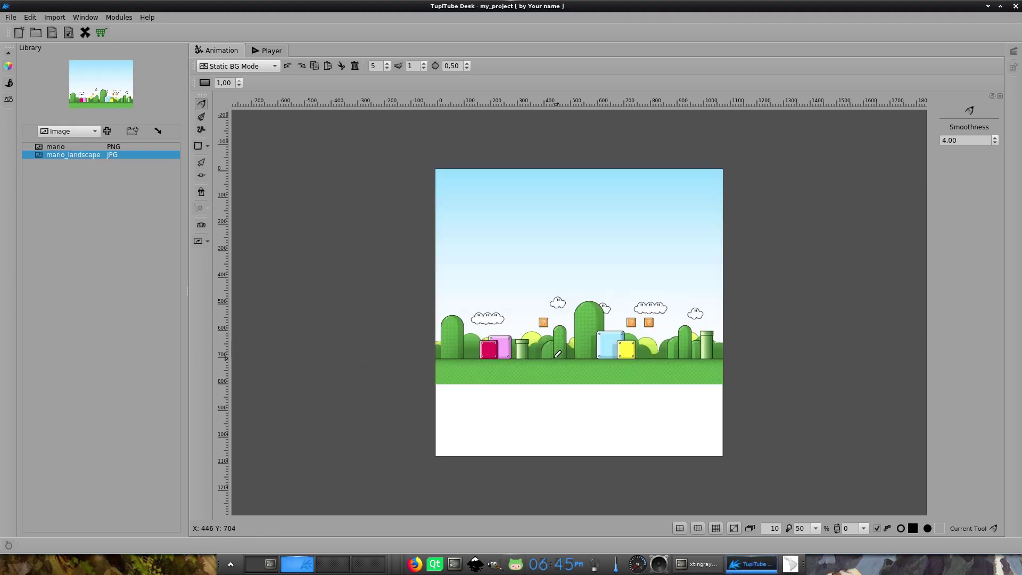
# - Scale the landscape to about 1.43, centre it at Y 540, and preview the scene in the Player
pyautogui.click(199, 162)
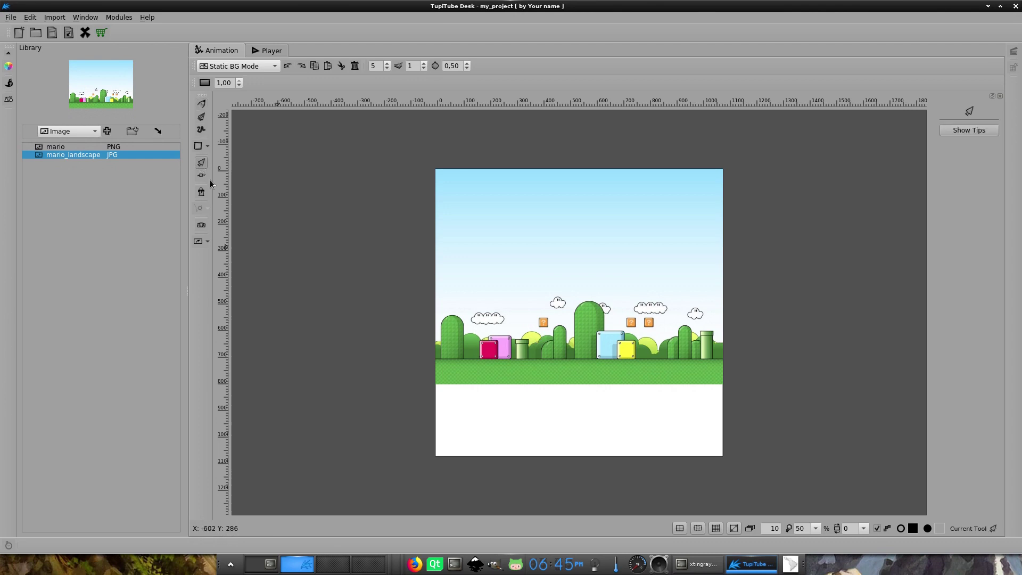
pyautogui.click(612, 276)
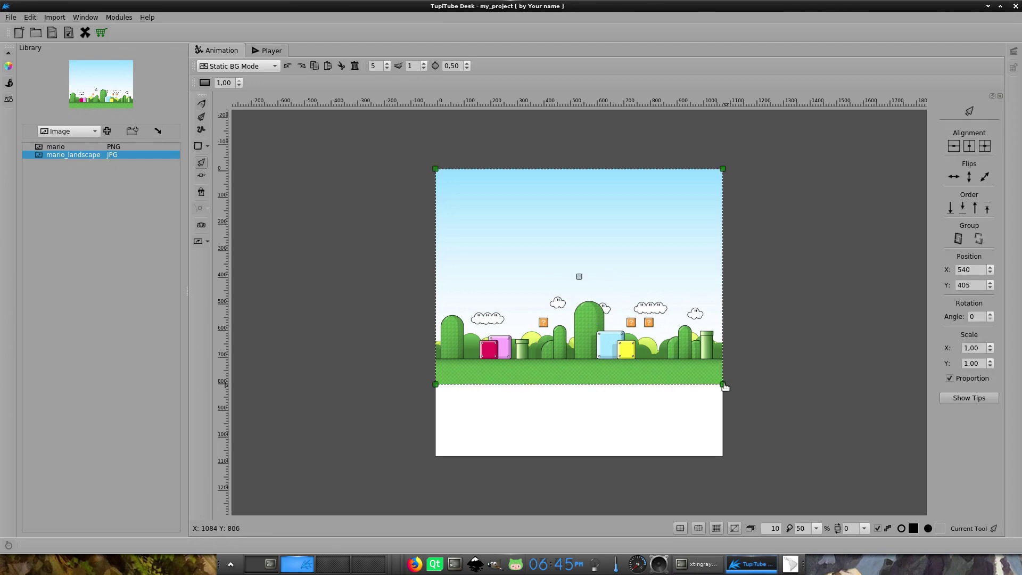
pyautogui.moveTo(723, 385); pyautogui.dragTo(787, 469)
pyautogui.click(985, 146)
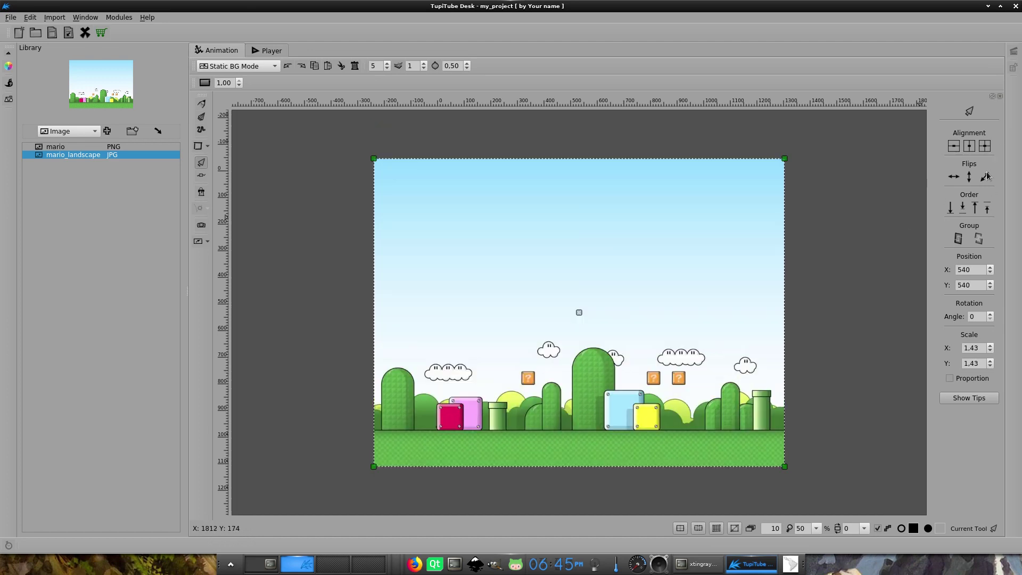
pyautogui.click(10, 99)
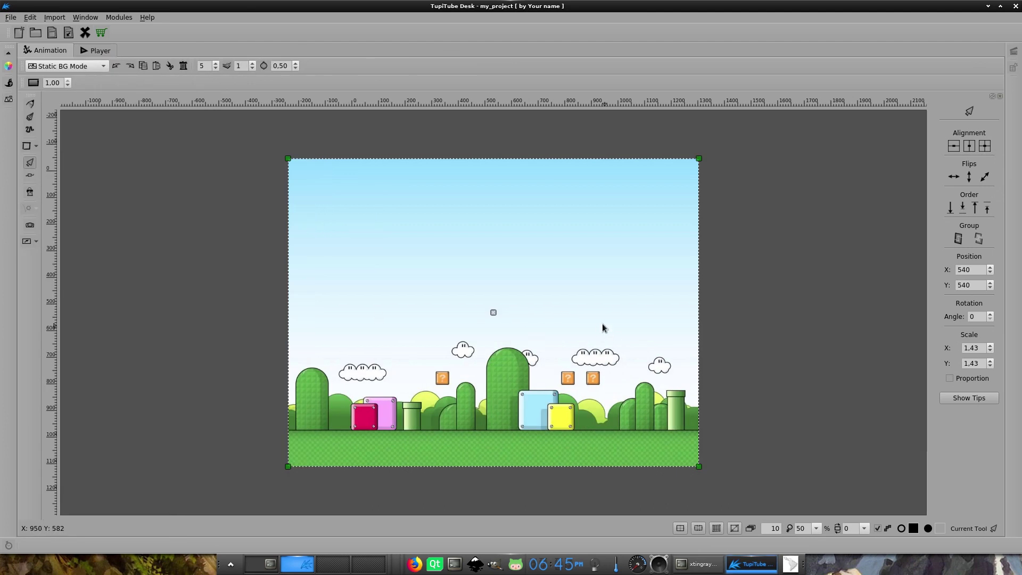
pyautogui.hotkey('ctrl', '2')
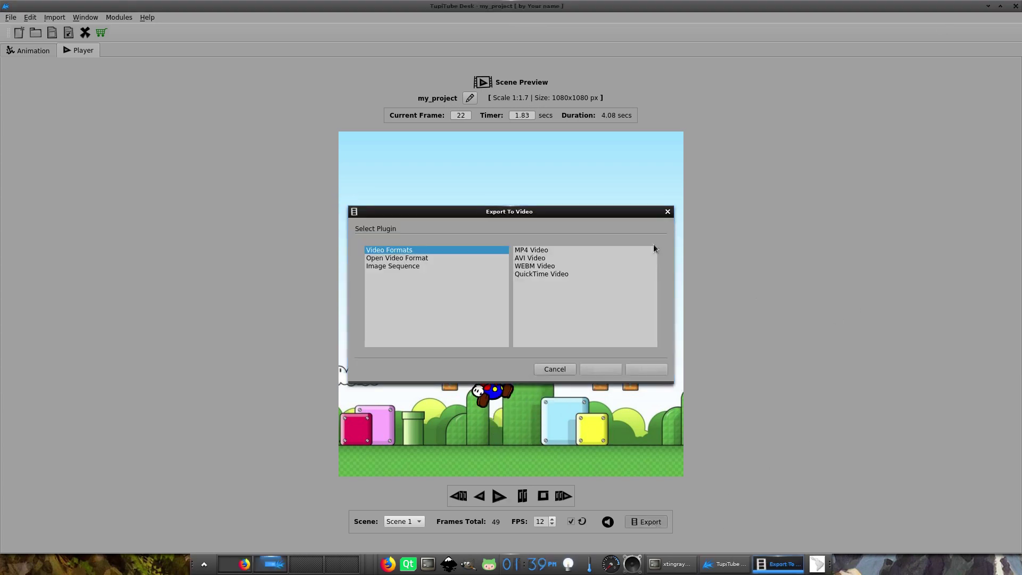
# - Export the animation as an MP4 video
pyautogui.click(543, 253)
pyautogui.click(645, 370)
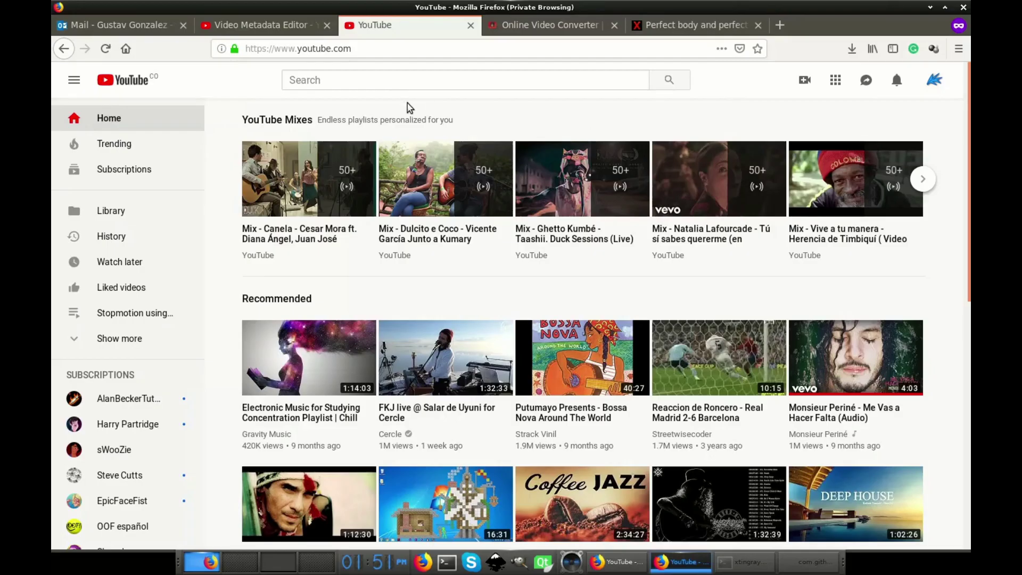
# - Search YouTube for 'super mario sound effects' and open the Sound Effects of Super Mario Bros. video
pyautogui.click(405, 84)
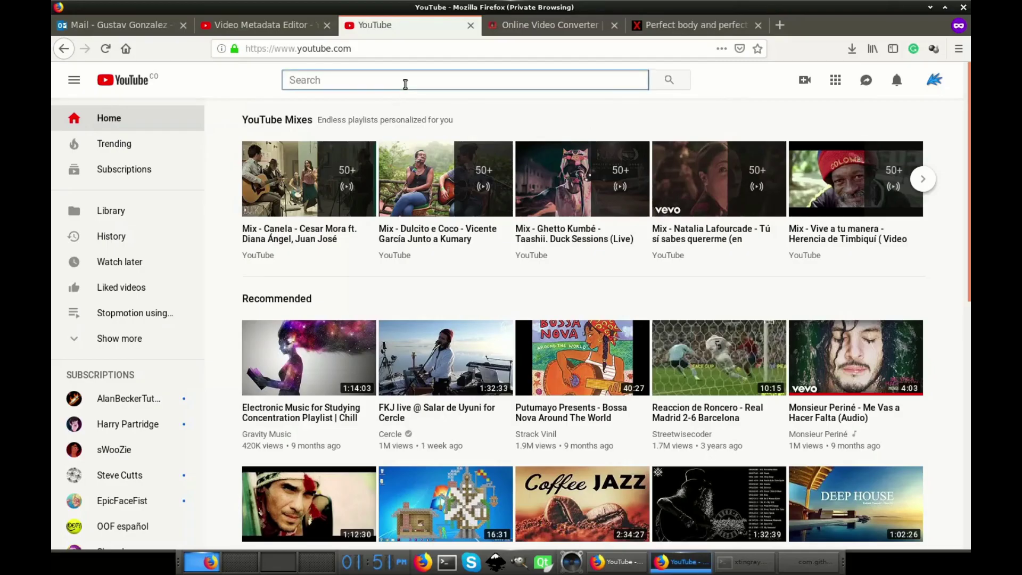
pyautogui.write('super mario')
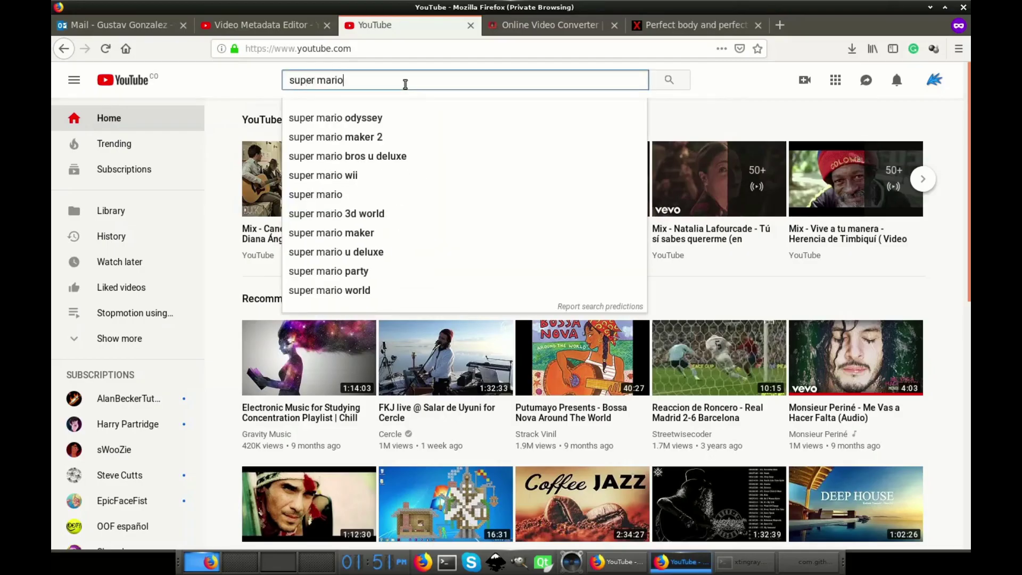
pyautogui.write(' sound ef')
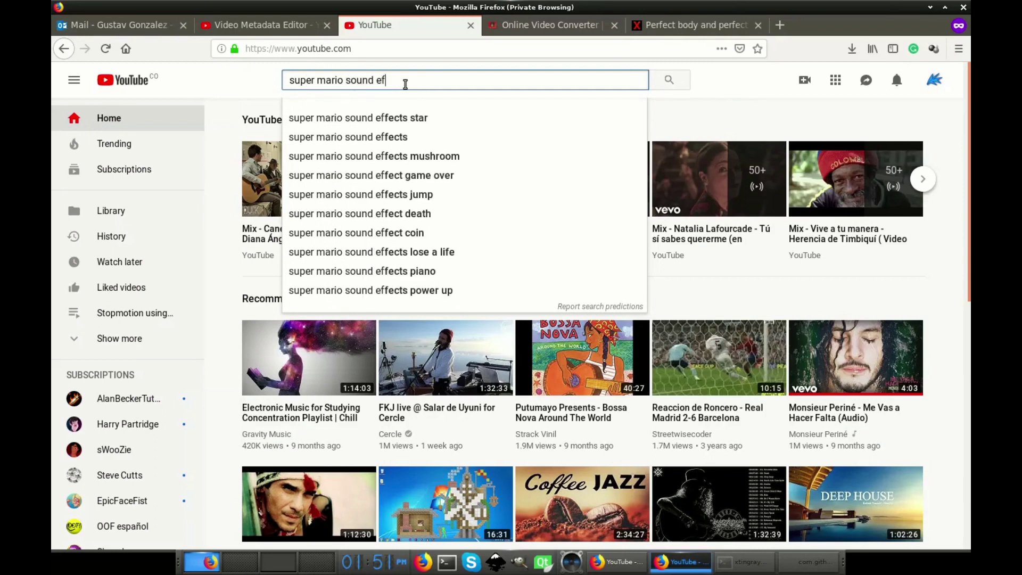
pyautogui.write('fects')
pyautogui.press('Return')
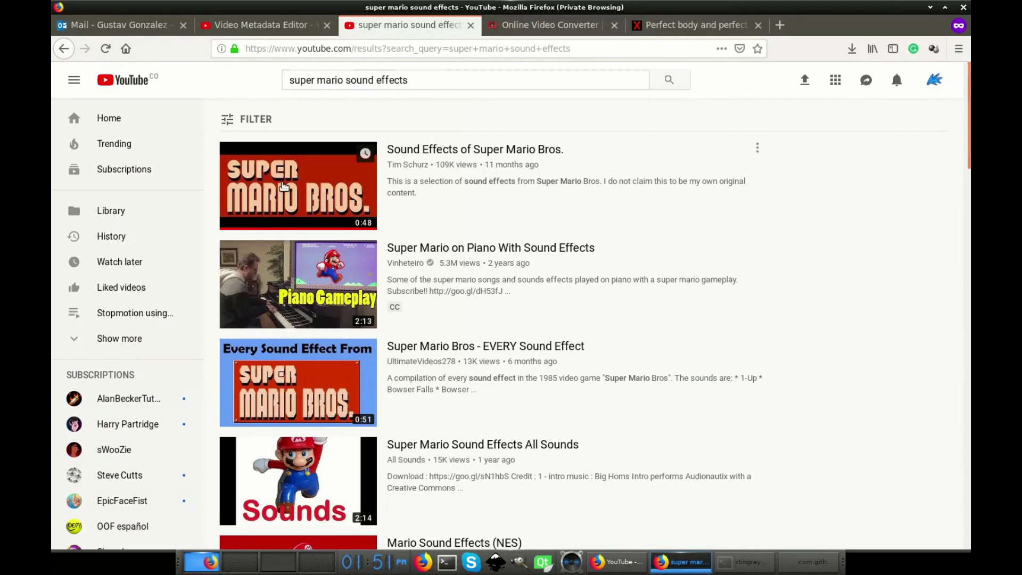
pyautogui.click(284, 188)
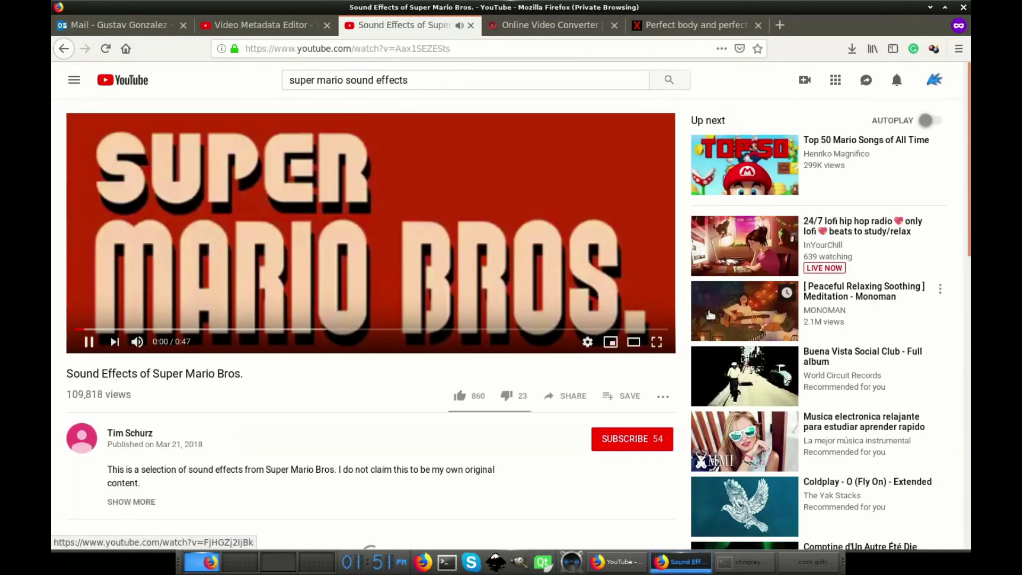
# - Pause the video, copy its YouTube address, and switch to the SaveClipBro converter tab
pyautogui.click(89, 343)
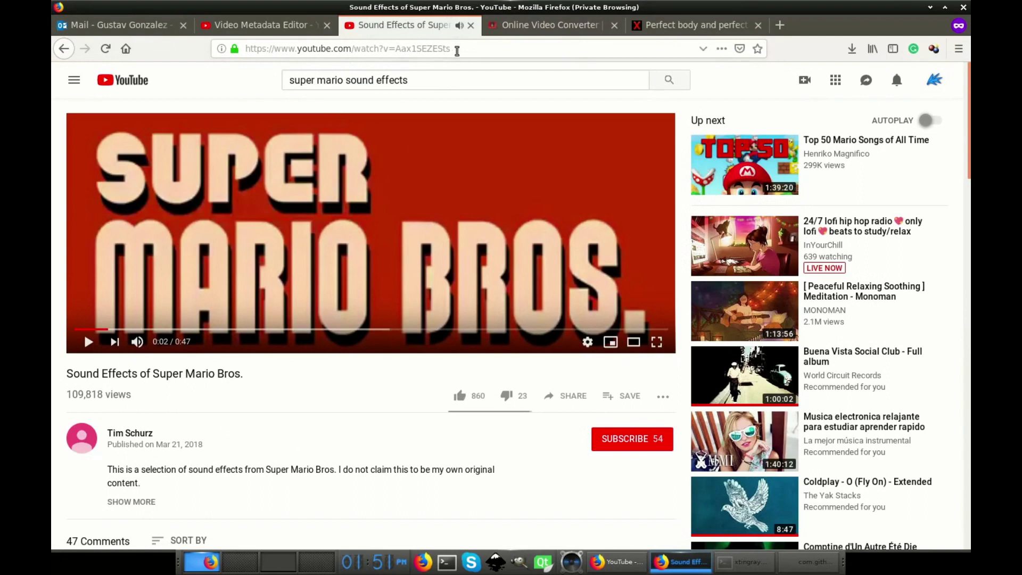
pyautogui.click(457, 50)
pyautogui.rightClick(302, 47)
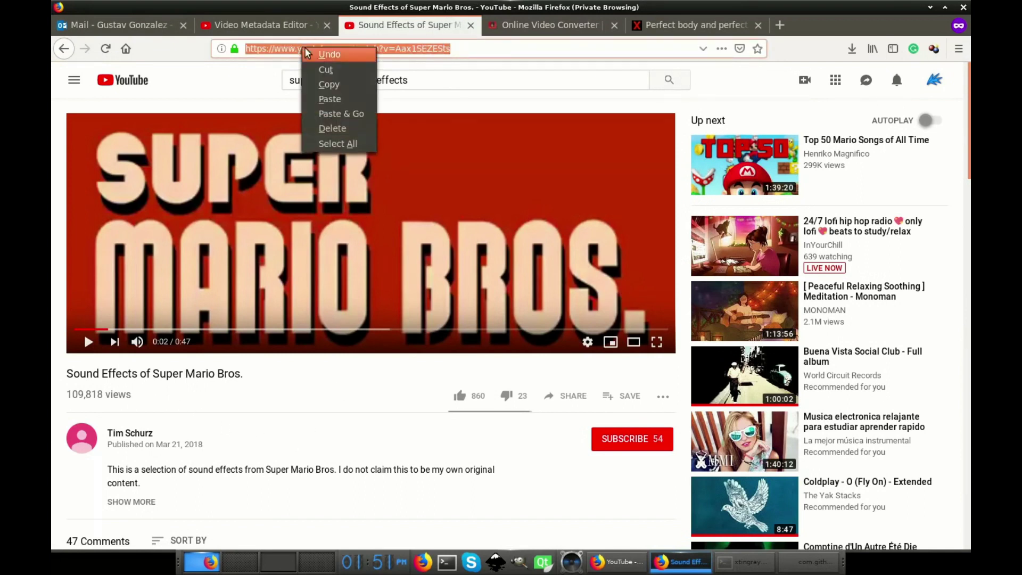
pyautogui.click(343, 83)
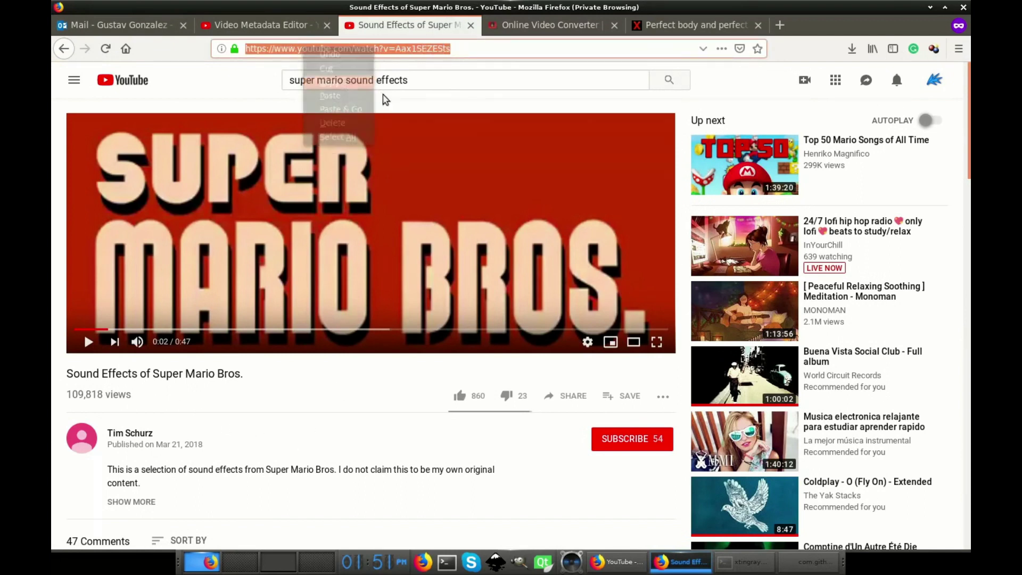
pyautogui.click(538, 36)
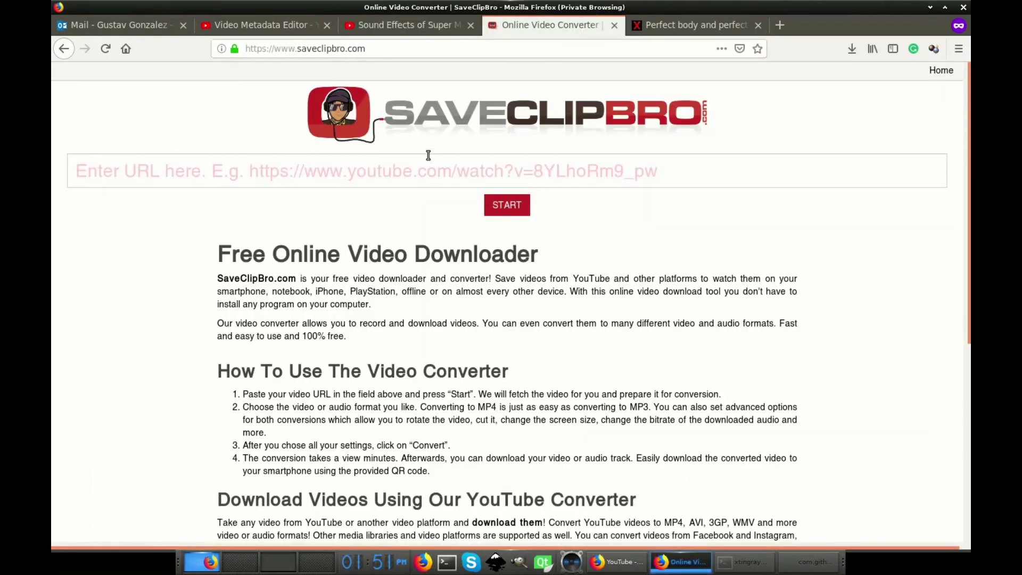
# - Paste the YouTube link into SaveClipBro, start it, and convert the audio to MP3
pyautogui.rightClick(402, 176)
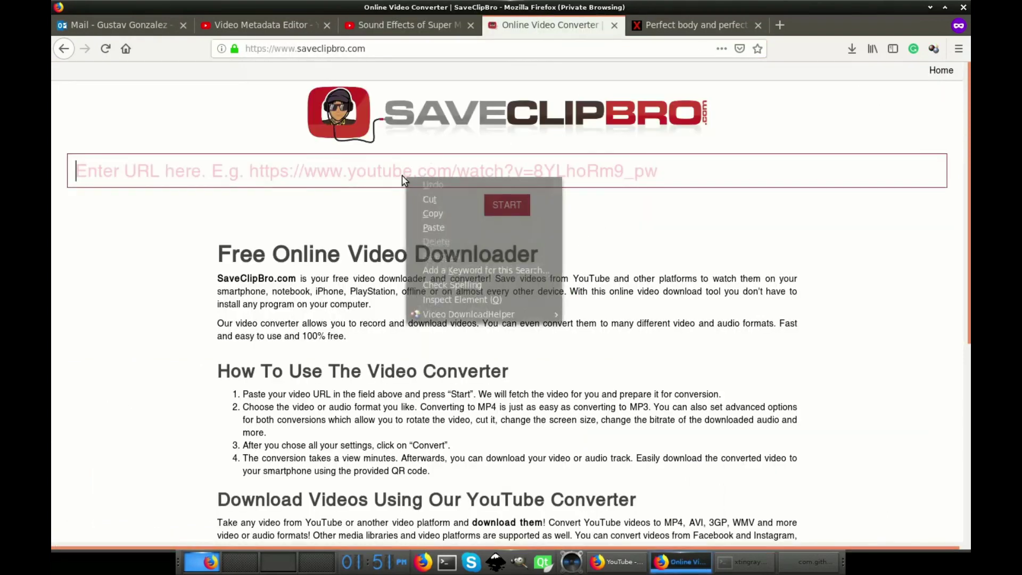
pyautogui.click(438, 229)
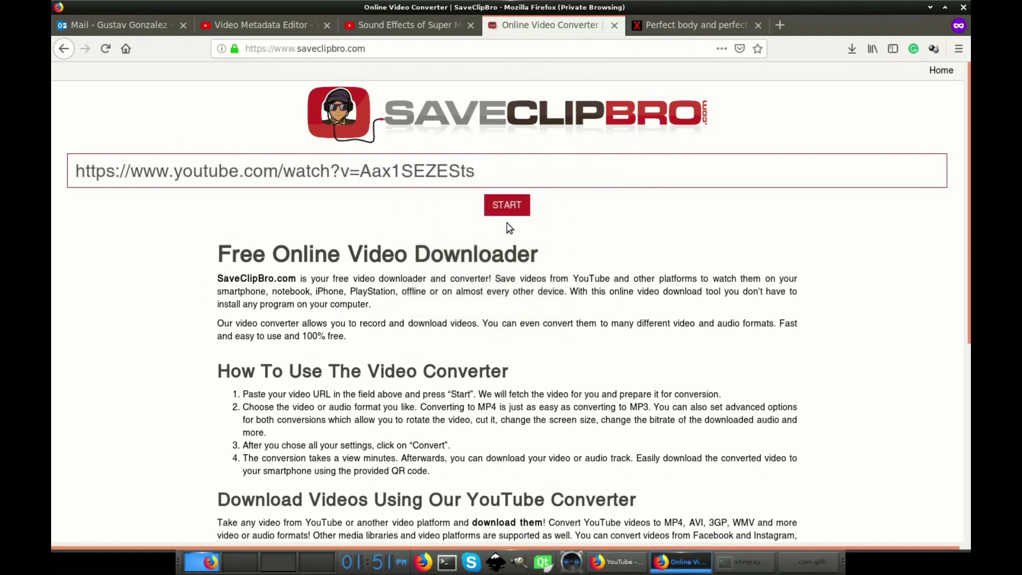
pyautogui.click(507, 205)
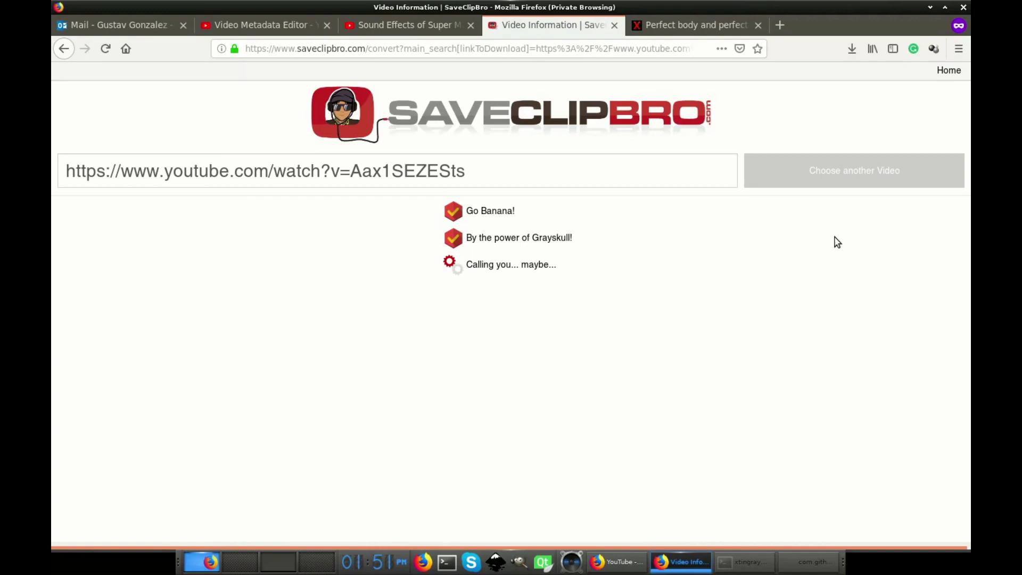
pyautogui.scroll(-2, 879, 264)
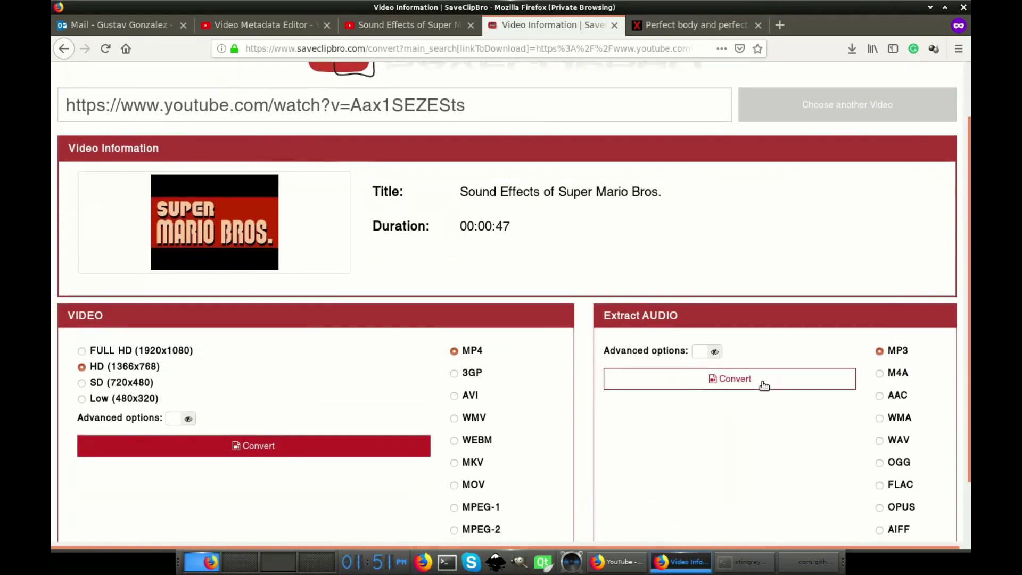
pyautogui.click(763, 381)
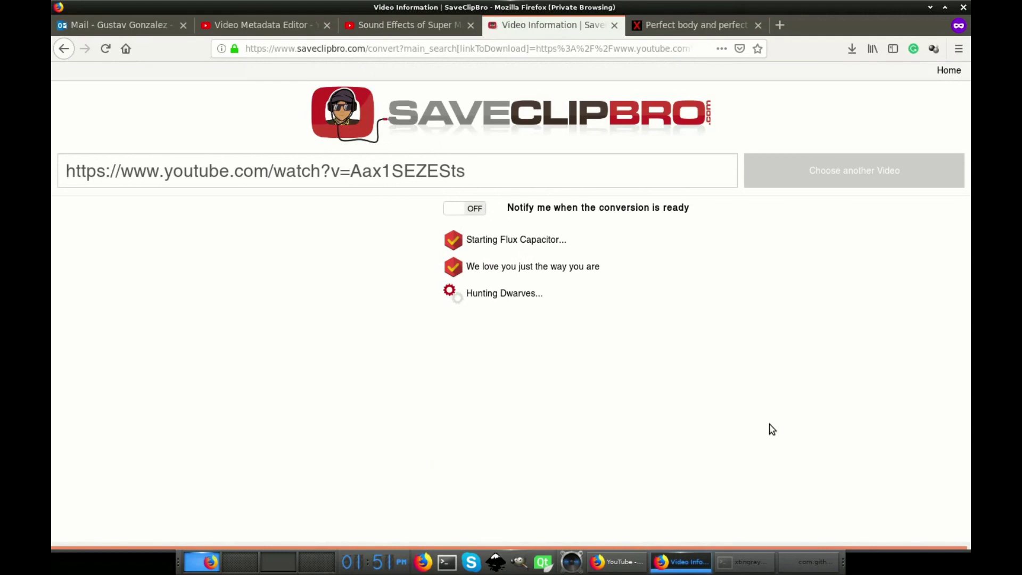
# - Download the MP3 and save it under a shorter file name in the instagram folder
pyautogui.click(495, 258)
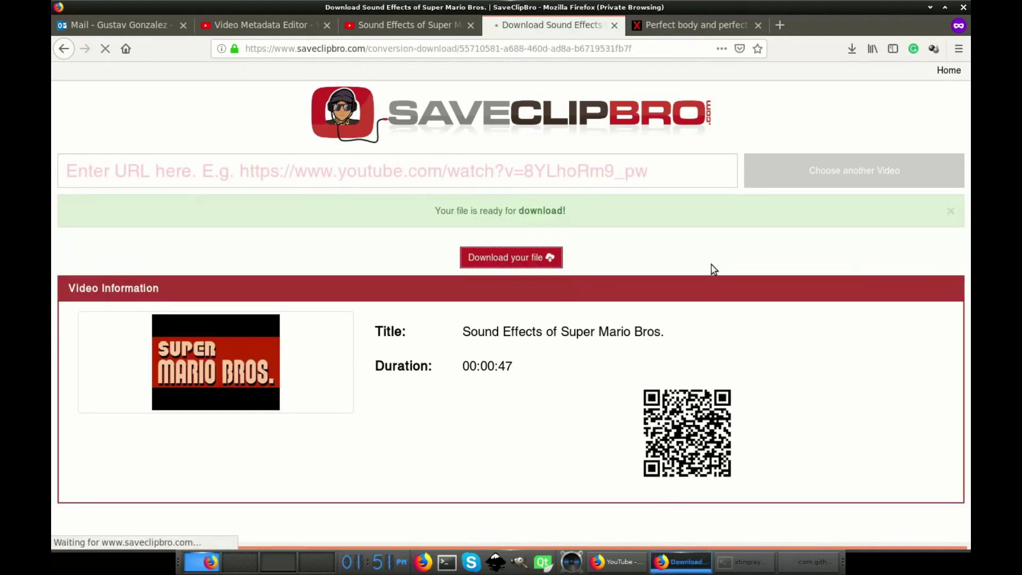
pyautogui.click(615, 209)
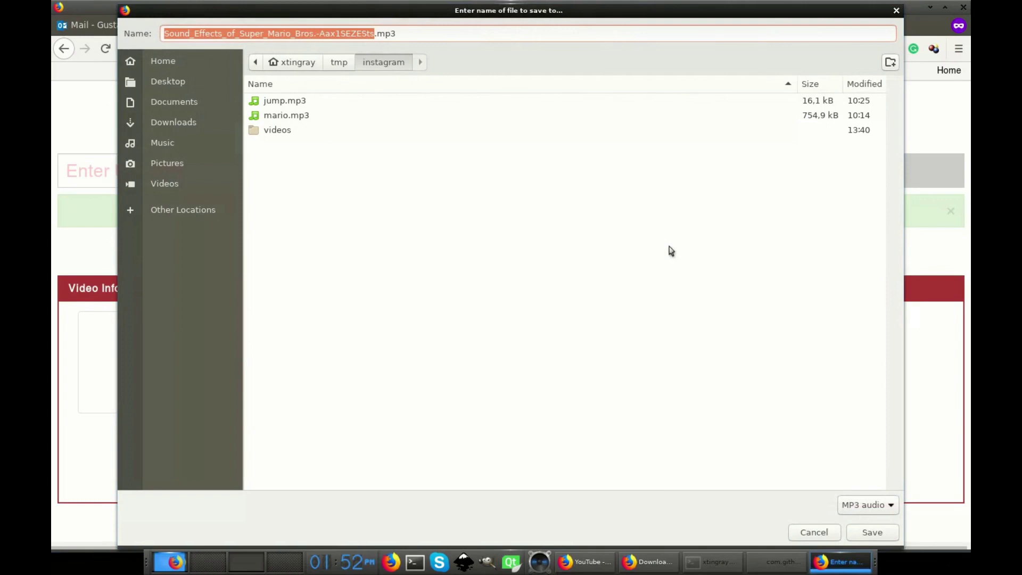
pyautogui.moveTo(372, 33); pyautogui.dragTo(149, 29)
pyautogui.write('sound')
pyautogui.press('Return')
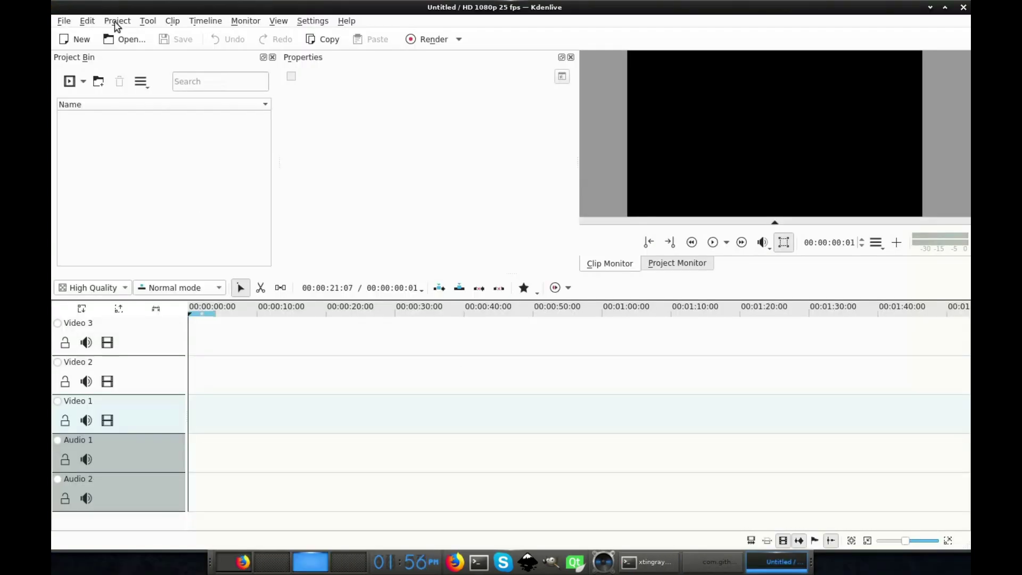
# - Add mario2.mp4 from the instagram folder and place it at the start of Video 3
pyautogui.click(117, 21)
pyautogui.click(153, 37)
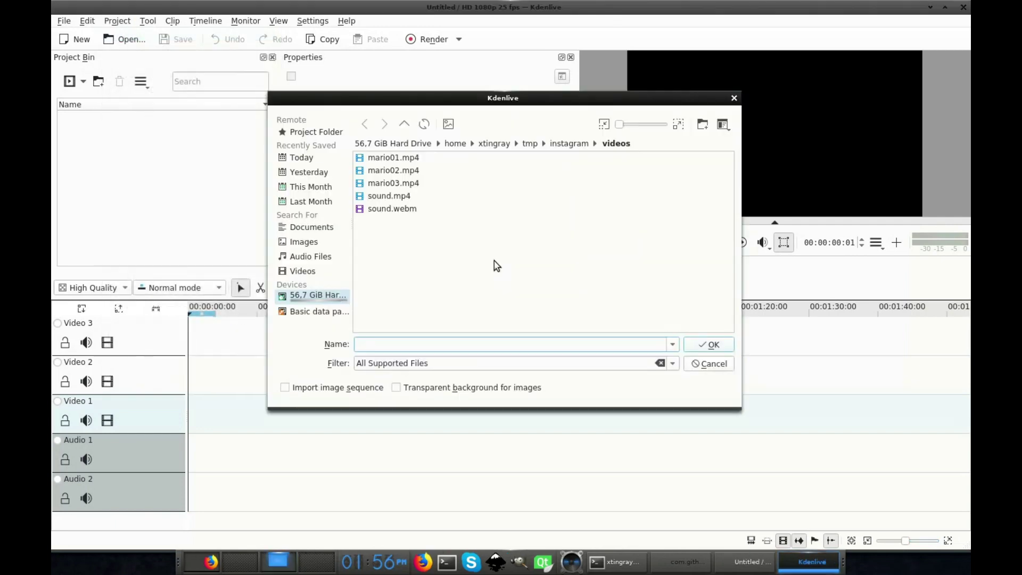
pyautogui.click(569, 143)
pyautogui.doubleClick(396, 234)
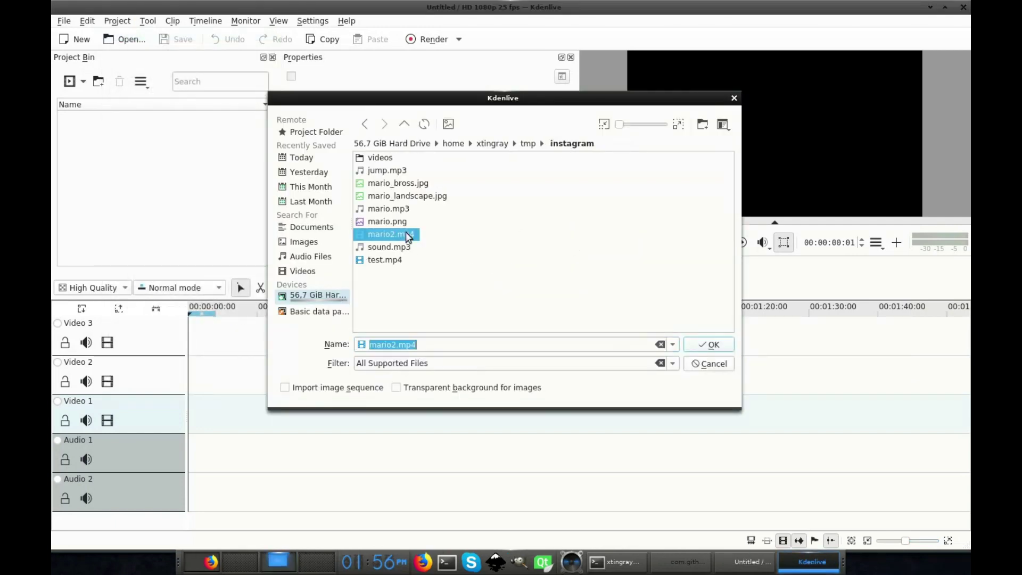
pyautogui.moveTo(115, 127); pyautogui.dragTo(198, 336)
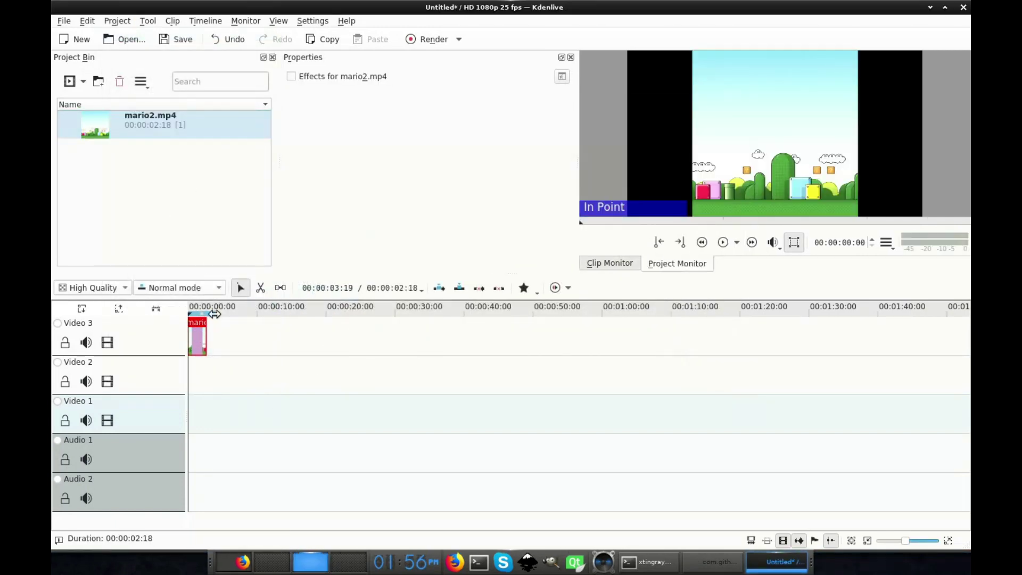
pyautogui.click(926, 543)
# - Add sound.mp3 to the project and place it on the Video 2 track
pyautogui.click(126, 21)
pyautogui.click(152, 36)
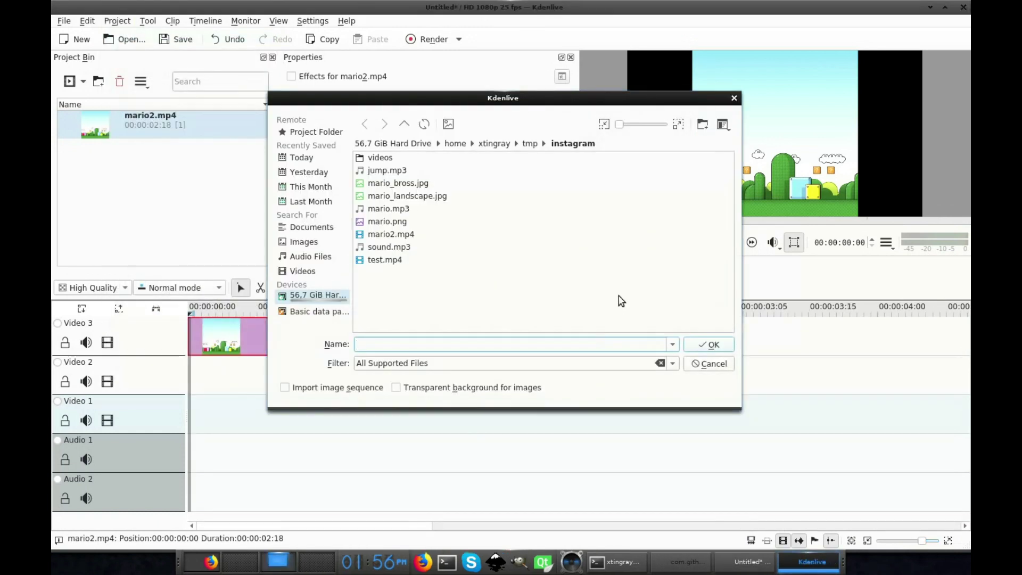
pyautogui.click(389, 247)
pyautogui.click(708, 344)
pyautogui.moveTo(125, 148); pyautogui.dragTo(445, 399)
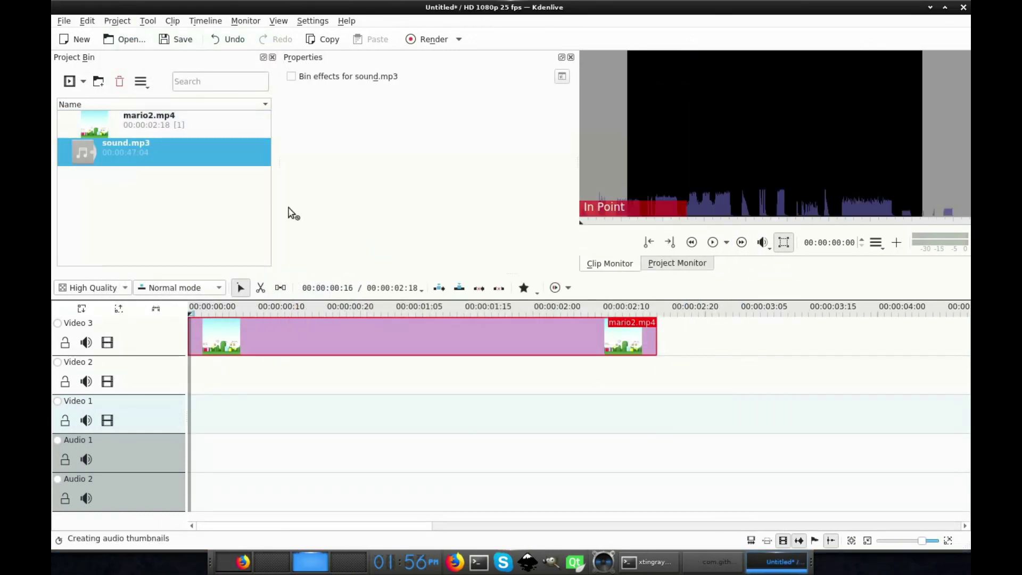
pyautogui.click(897, 539)
# - Trim sound.mp3 to about one second from around 30 s and move it under the Mario clip
pyautogui.click(602, 354)
pyautogui.press('space')
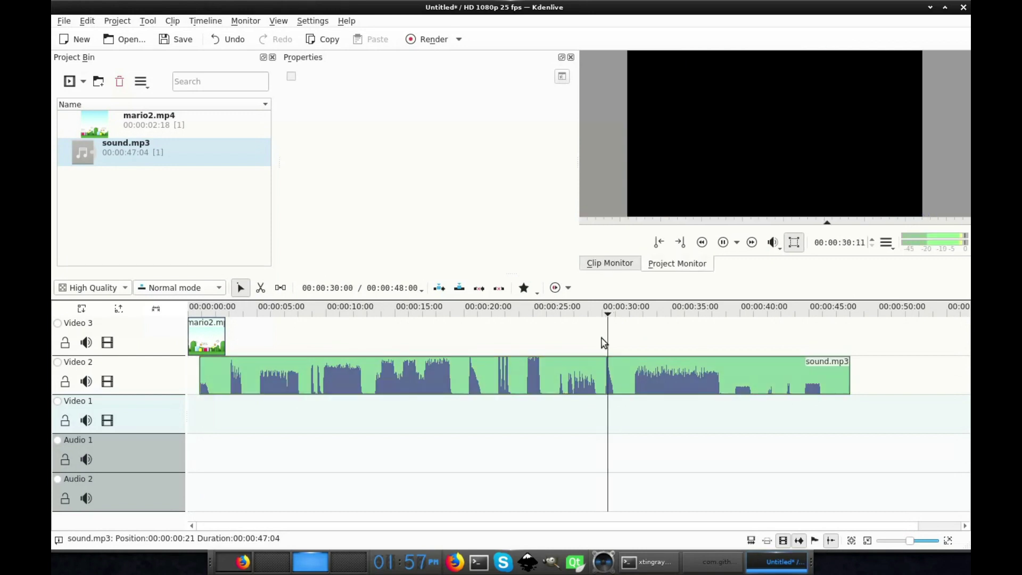
pyautogui.moveTo(200, 375); pyautogui.dragTo(600, 376)
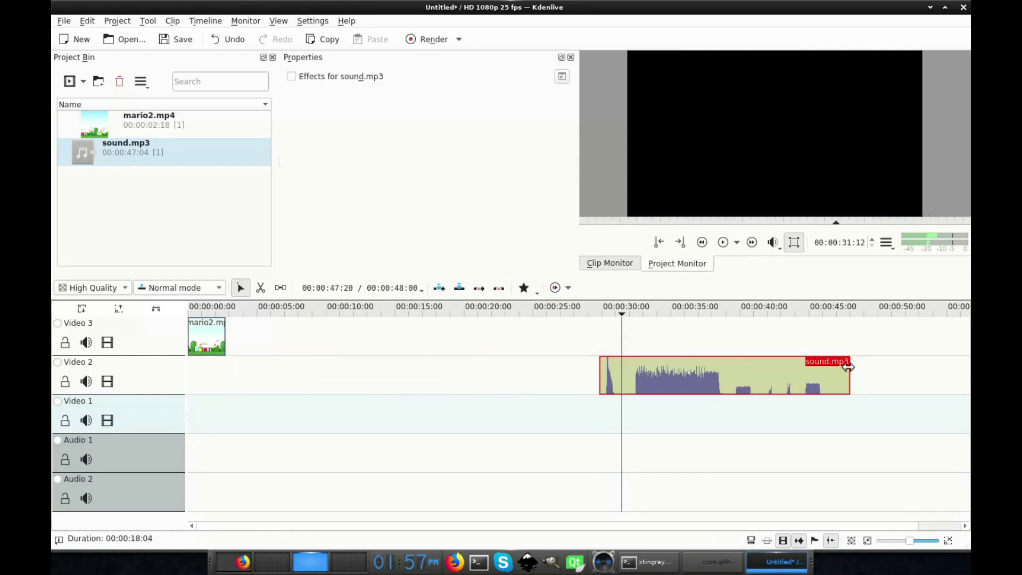
pyautogui.moveTo(850, 376)
pyautogui.mouseDown()
pyautogui.moveTo(627, 384)
pyautogui.moveTo(209, 376)
pyautogui.mouseUp()
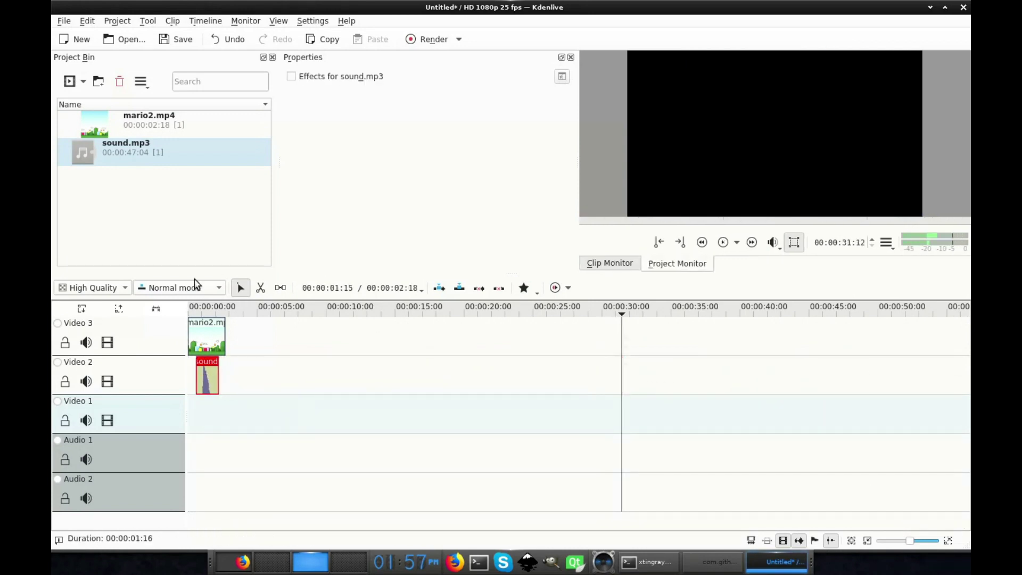
pyautogui.click(203, 307)
pyautogui.click(928, 544)
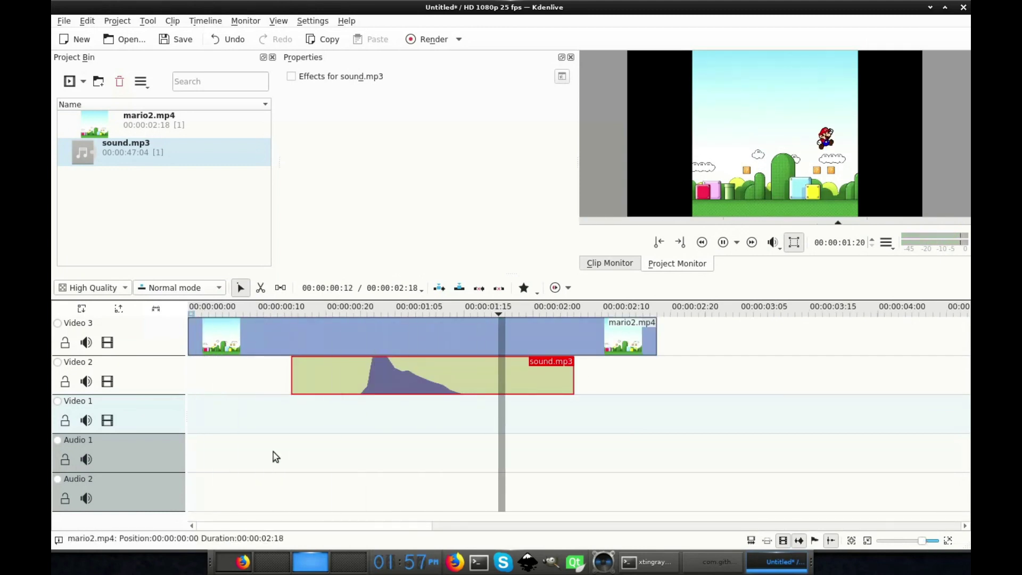
pyautogui.press('space')
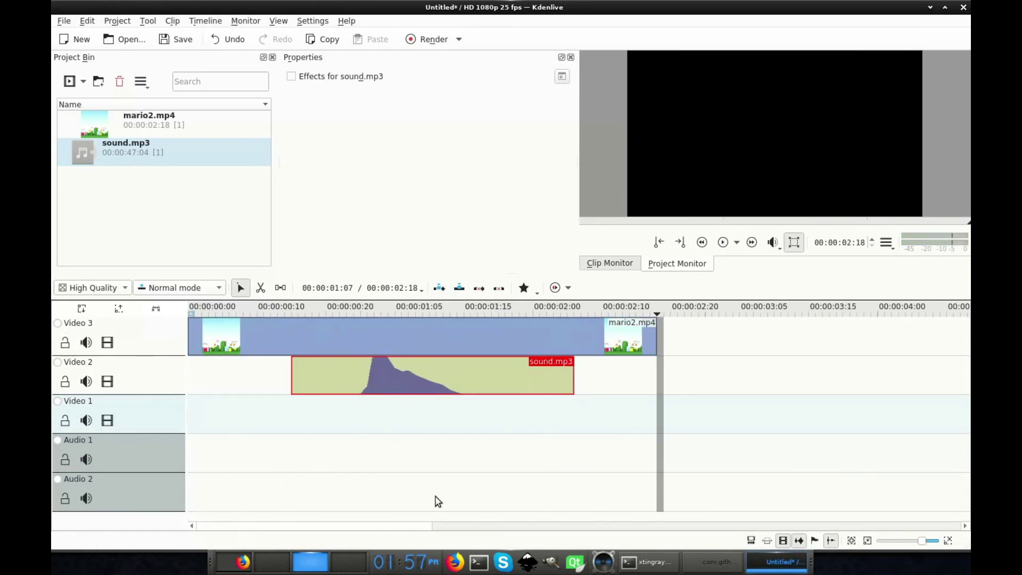
pyautogui.click(892, 543)
# - Copy the Mario/sound clip pair and paste a second copy right after the first
pyautogui.click(242, 349)
pyautogui.keyDown('ctrl'); pyautogui.click(237, 375); pyautogui.keyUp('ctrl')
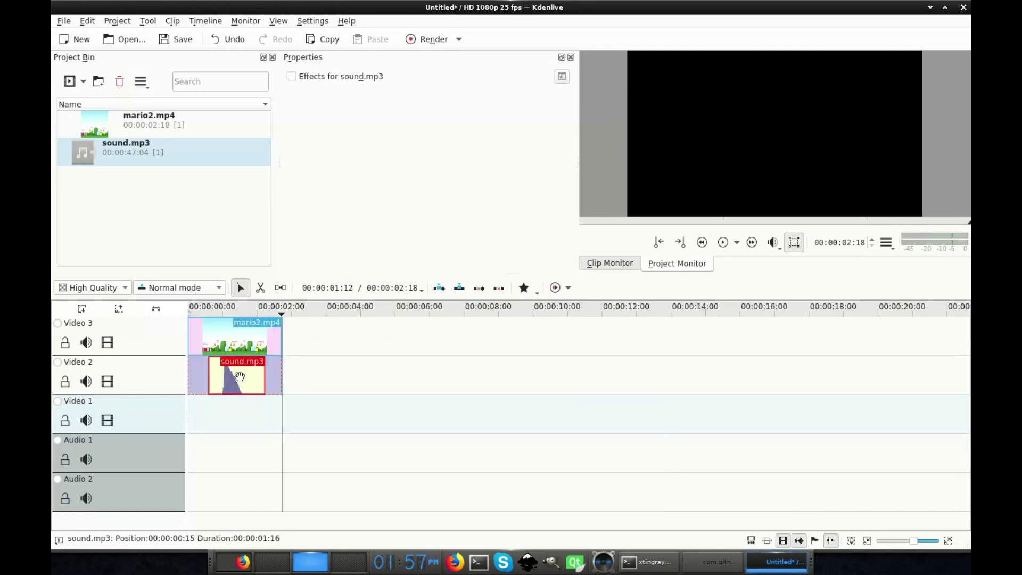
pyautogui.rightClick(240, 352)
pyautogui.click(264, 479)
pyautogui.rightClick(342, 350)
pyautogui.click(363, 399)
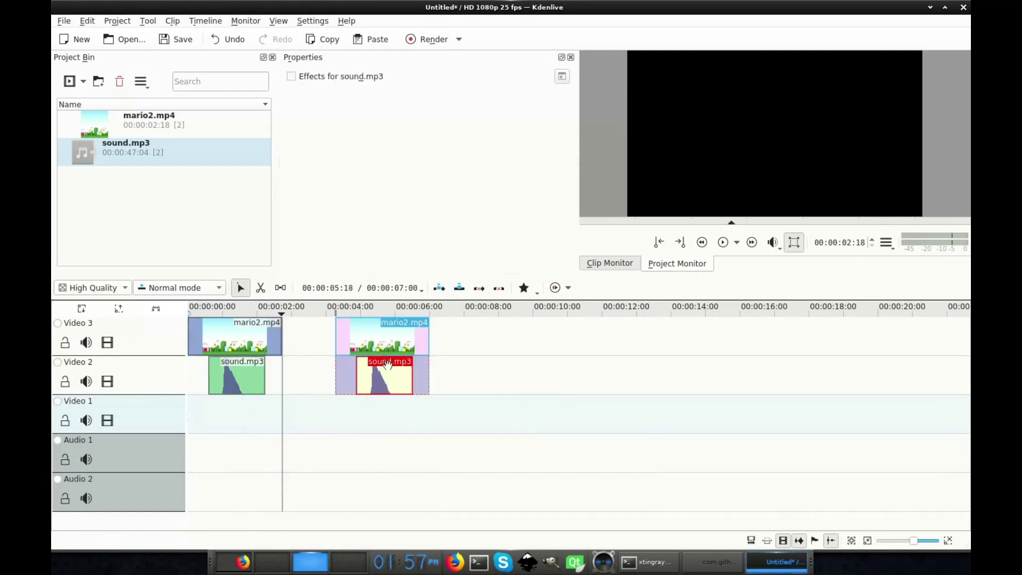
pyautogui.moveTo(364, 343); pyautogui.dragTo(309, 343)
# - Paste third and fourth copies back-to-back, rewind the playhead, and open Render
pyautogui.rightClick(417, 344)
pyautogui.click(439, 391)
pyautogui.moveTo(461, 341); pyautogui.dragTo(419, 341)
pyautogui.rightClick(505, 342)
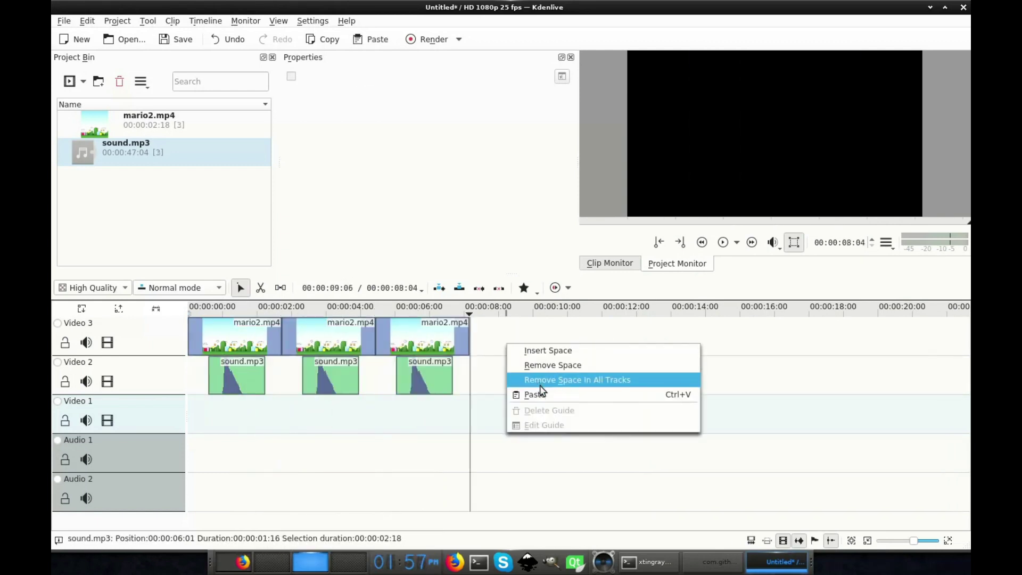
pyautogui.click(525, 393)
pyautogui.moveTo(543, 344); pyautogui.dragTo(507, 343)
pyautogui.press('Home')
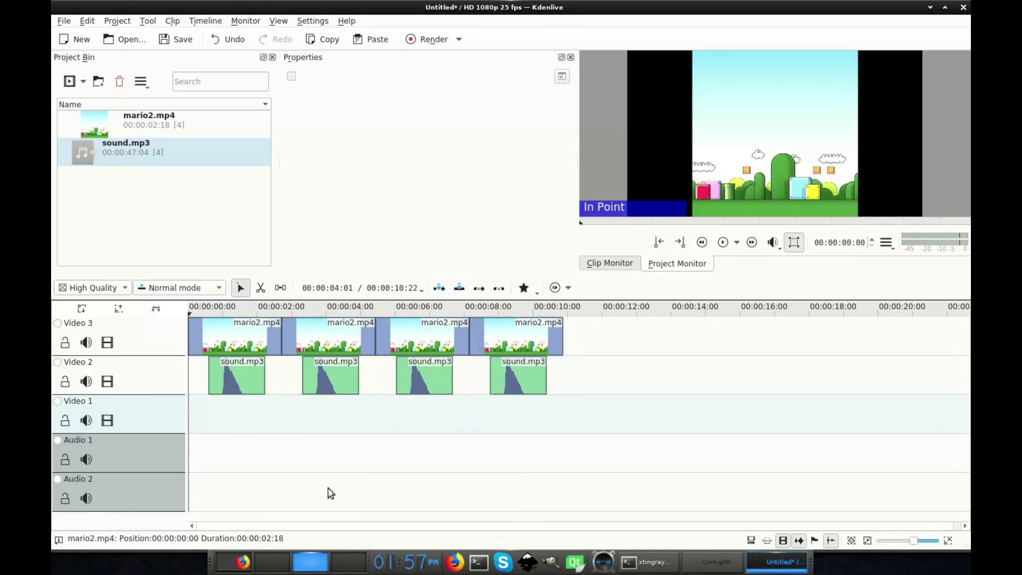
pyautogui.click(423, 38)
# - Choose MP4-H265 output and set the render destination to test2.mp4 in tmp/instagram
pyautogui.click(485, 264)
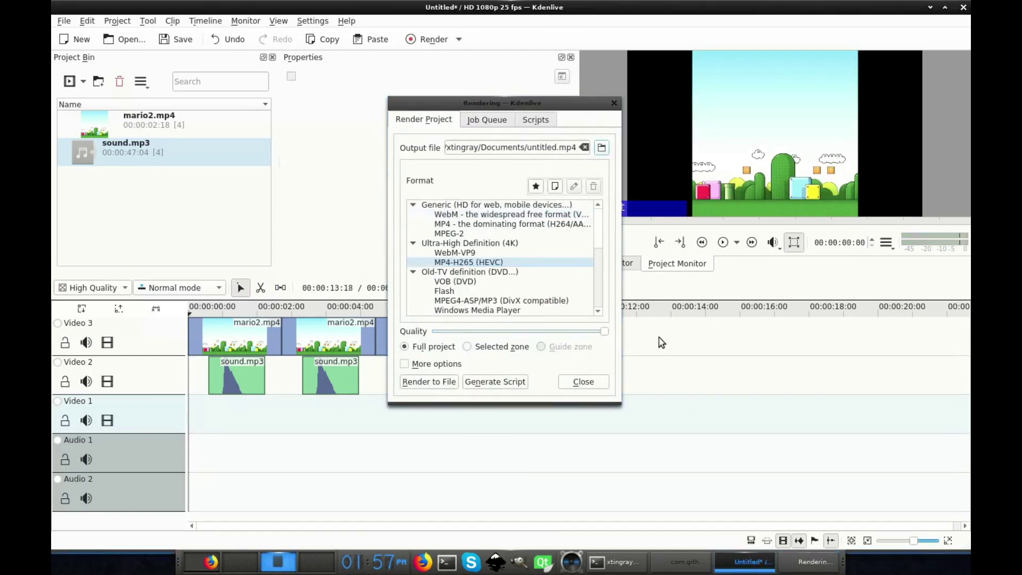
pyautogui.click(601, 149)
pyautogui.click(630, 113)
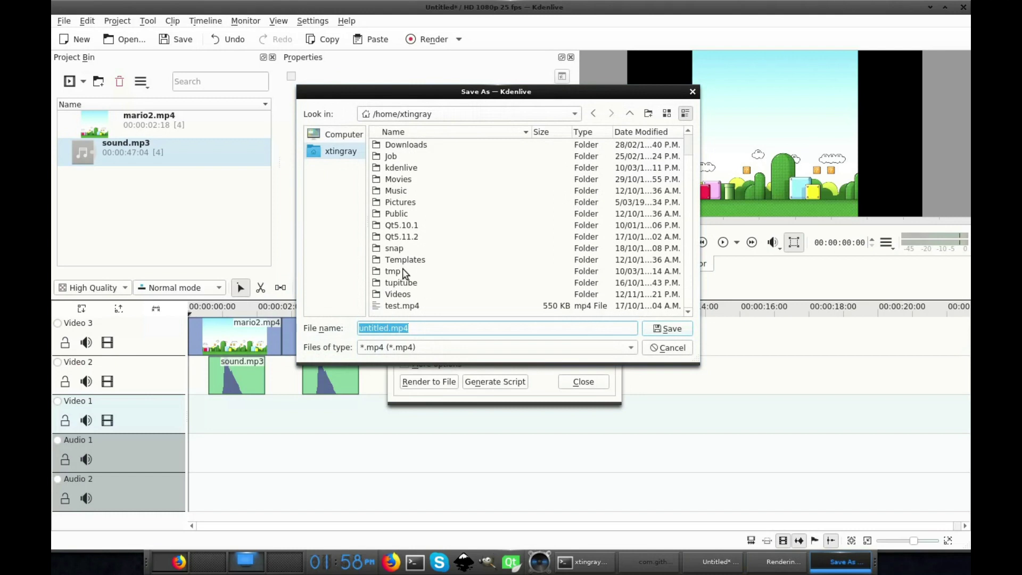
pyautogui.doubleClick(393, 267)
pyautogui.doubleClick(422, 206)
pyautogui.tripleClick(415, 326)
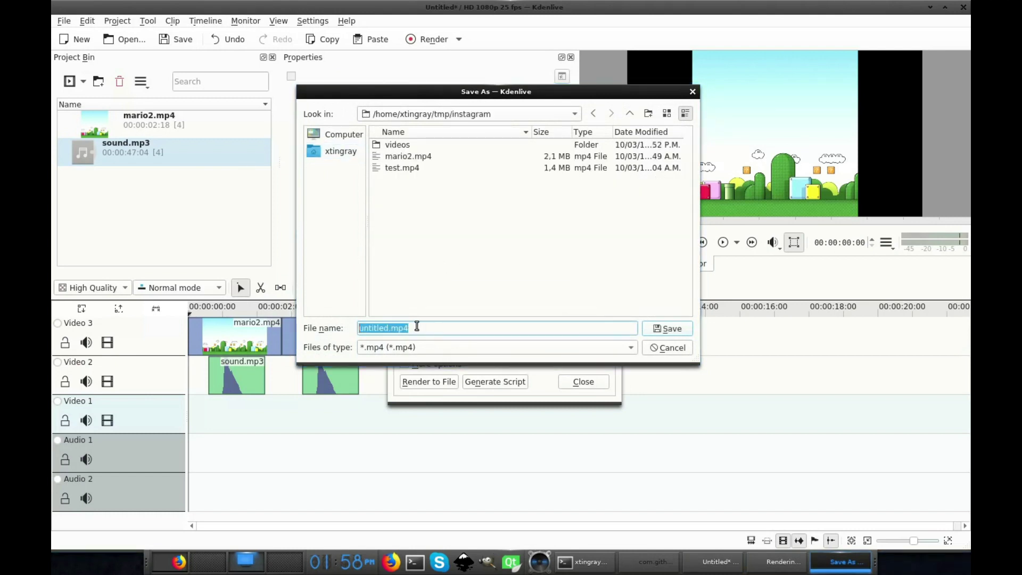
pyautogui.write('test2.mp3')
pyautogui.click(668, 329)
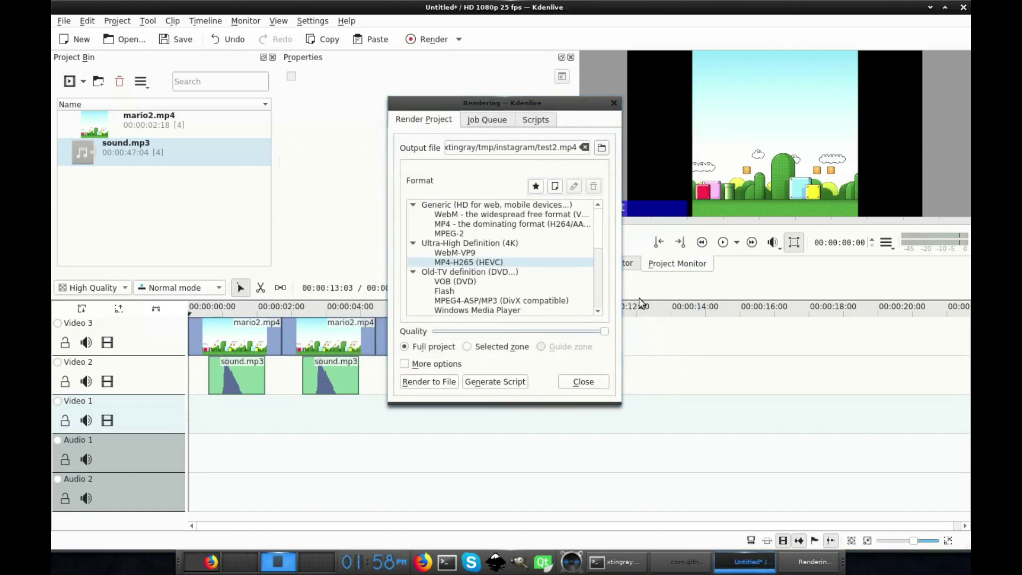
# - Render the project to file and close the rendering window
pyautogui.click(428, 381)
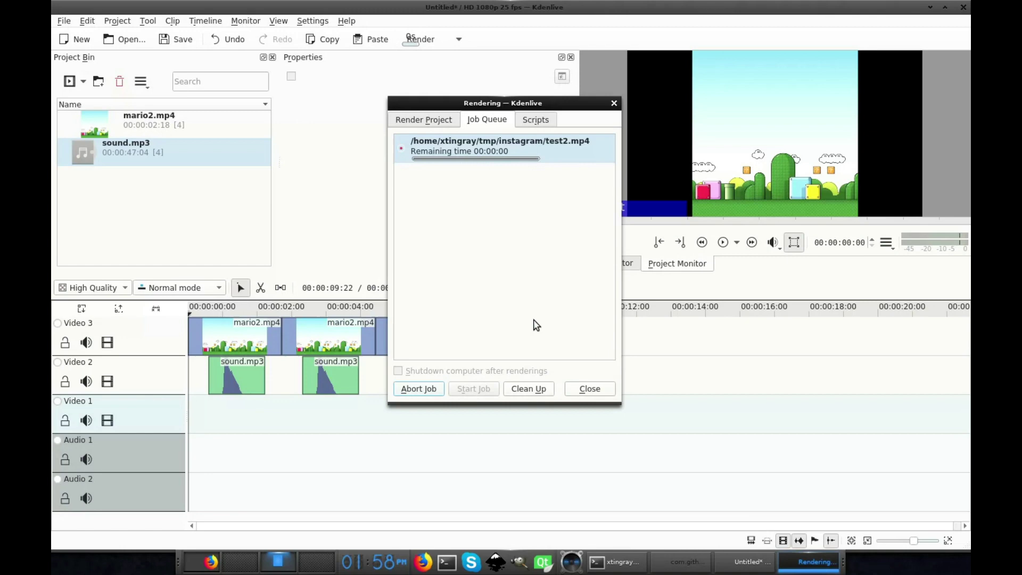
pyautogui.click(590, 391)
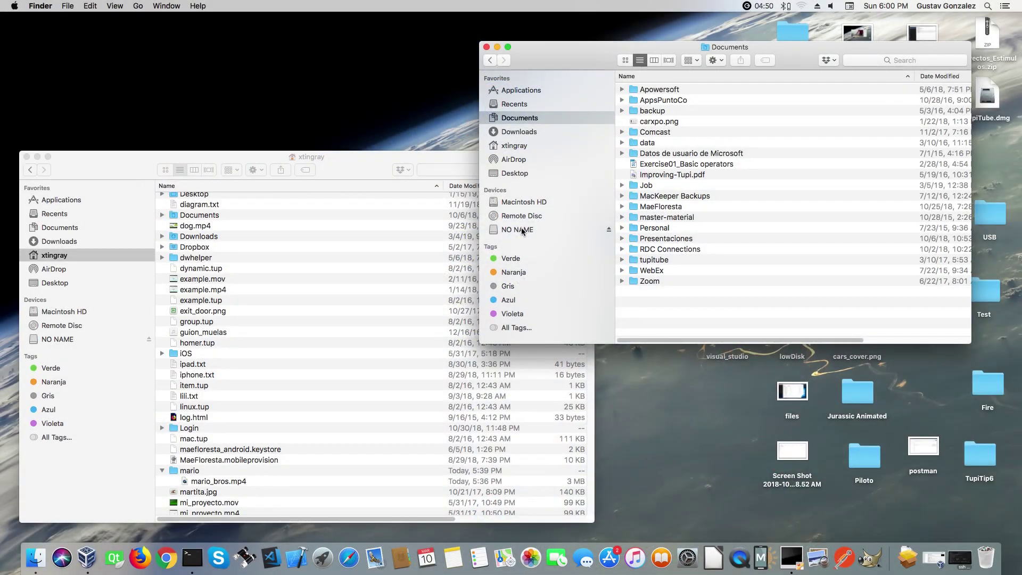
# - Copy mario_bros.mp4 into the Videos folder on the NO NAME drive and expand it to verify
pyautogui.click(527, 232)
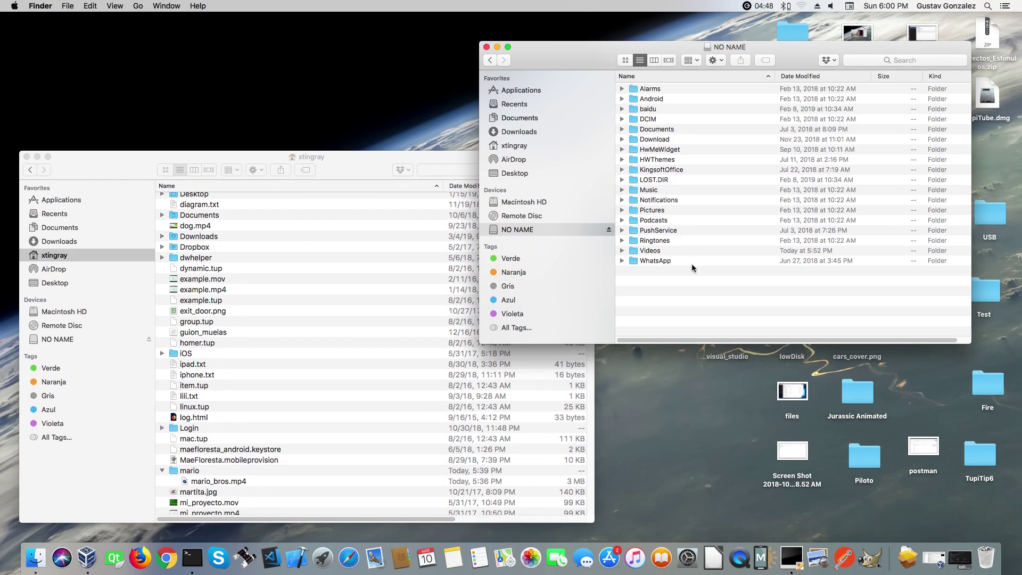
pyautogui.click(655, 254)
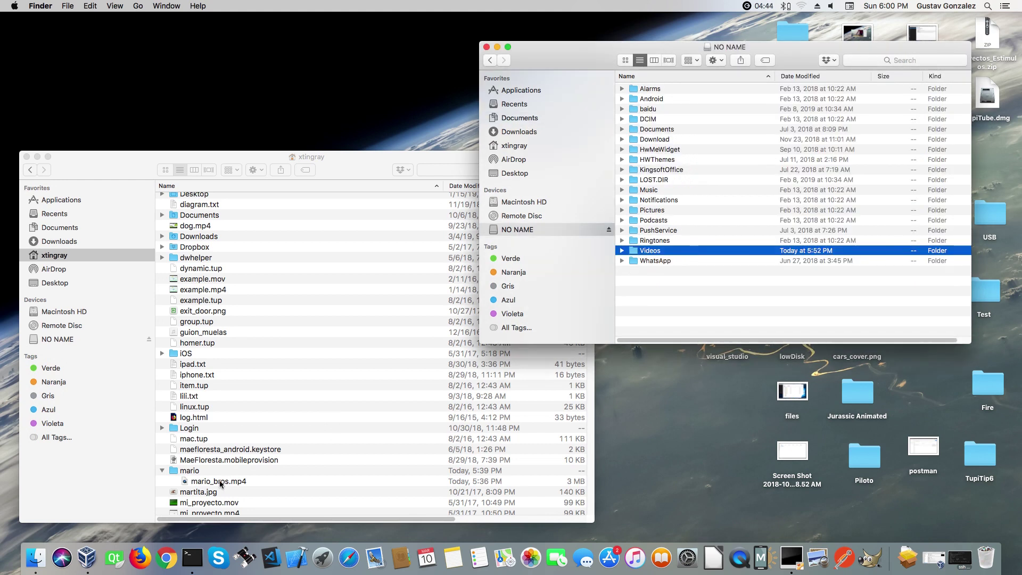
pyautogui.moveTo(220, 483); pyautogui.dragTo(664, 253)
pyautogui.press('Right')
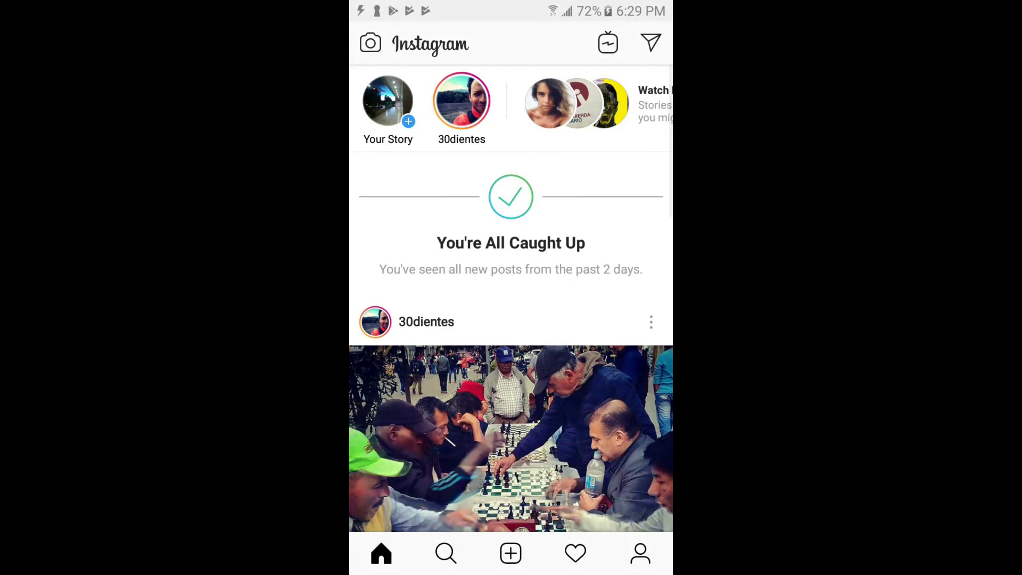
# - Create a new post from the gallery with the Mario video and share it to the feed
pyautogui.click(510, 553)
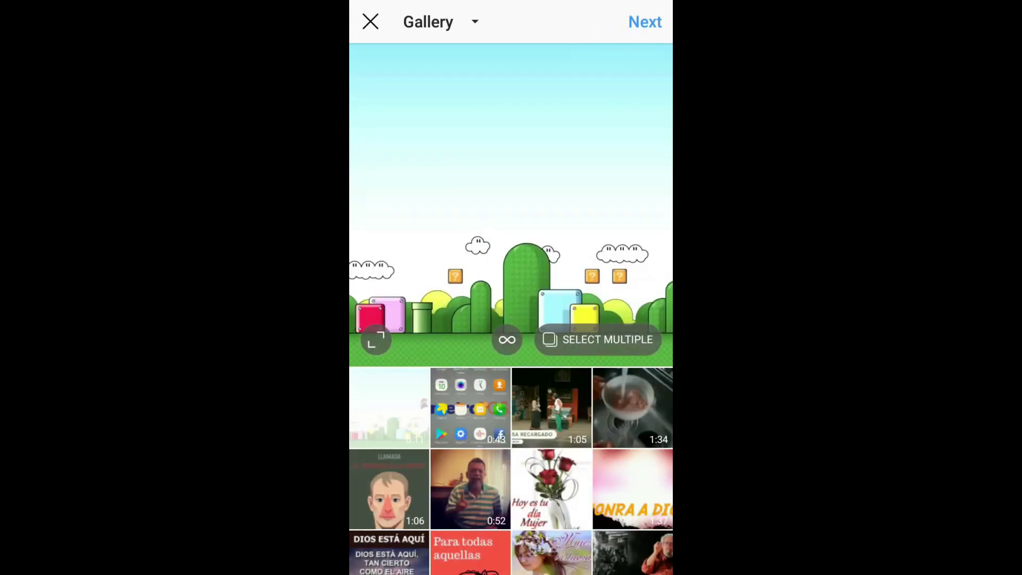
pyautogui.click(644, 22)
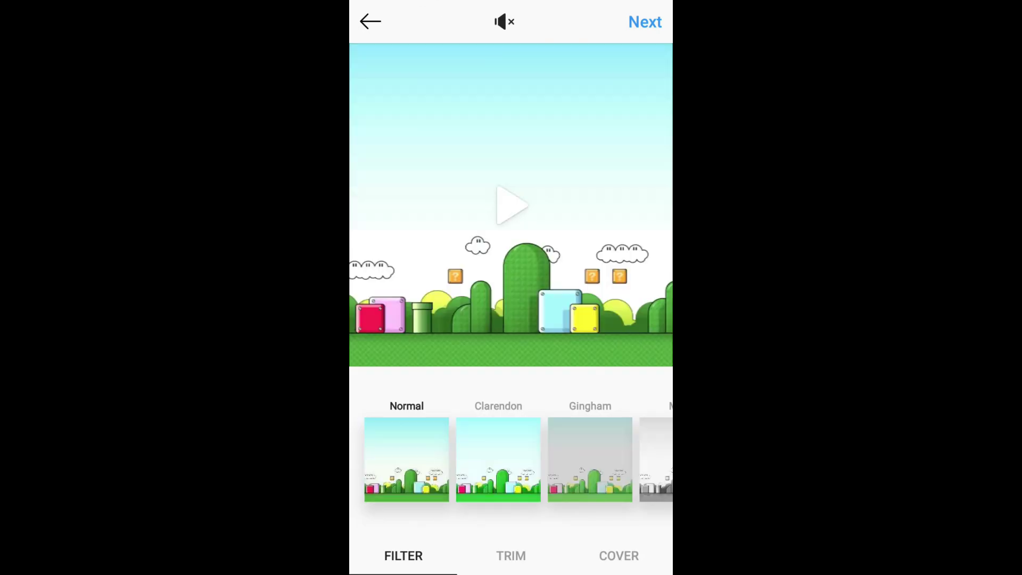
pyautogui.click(644, 21)
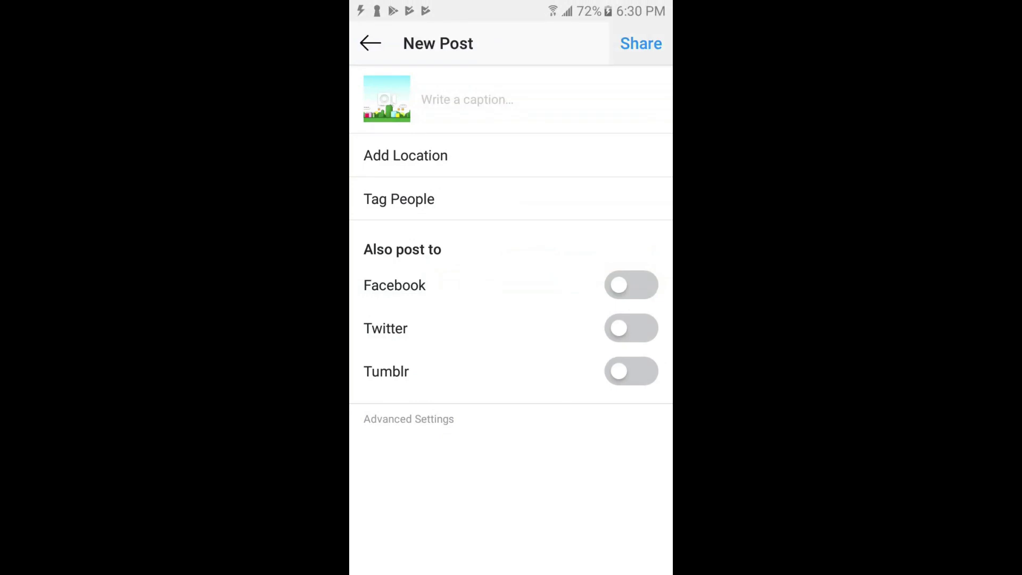
pyautogui.click(640, 44)
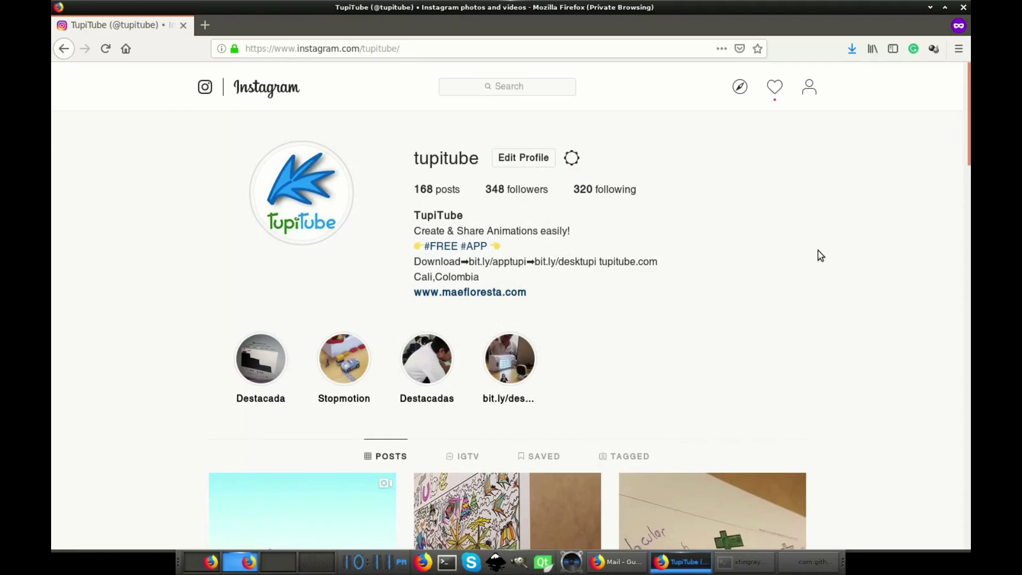
pyautogui.scroll(-2, 819, 256)
pyautogui.scroll(-2, 821, 256)
pyautogui.scroll(-1, 820, 256)
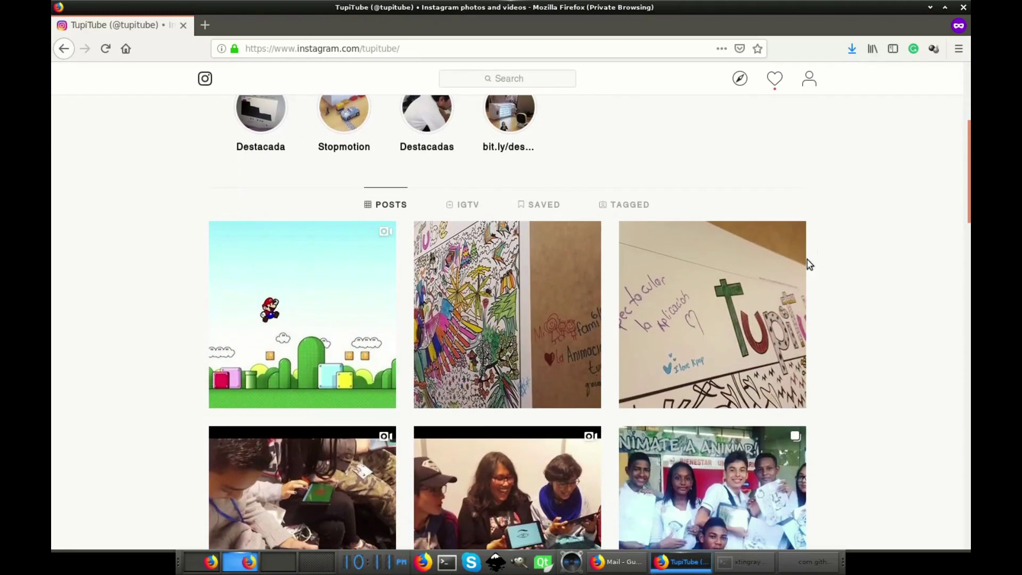
# - Open the Mario post from the profile grid and play the video
pyautogui.click(319, 320)
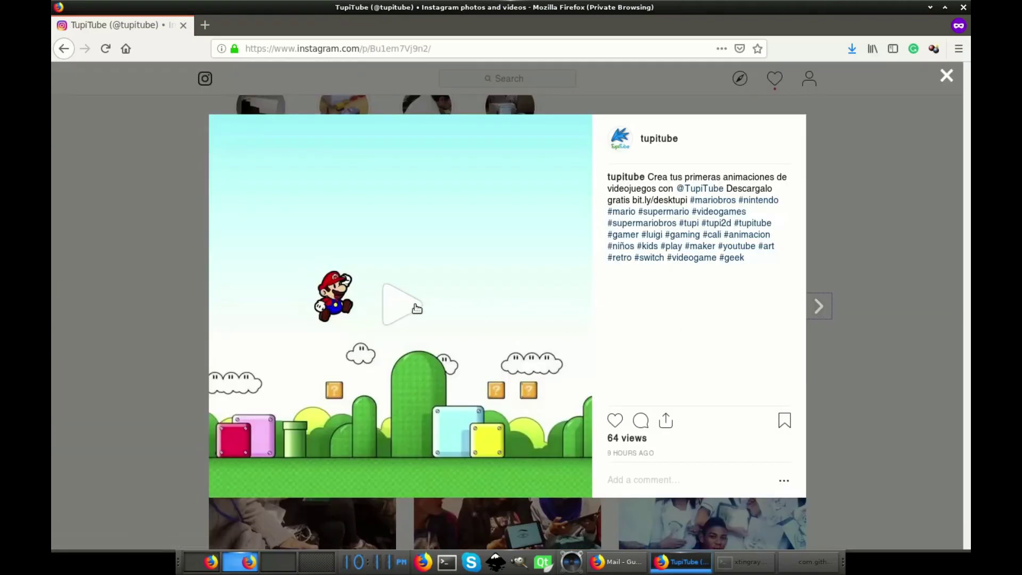
pyautogui.click(408, 305)
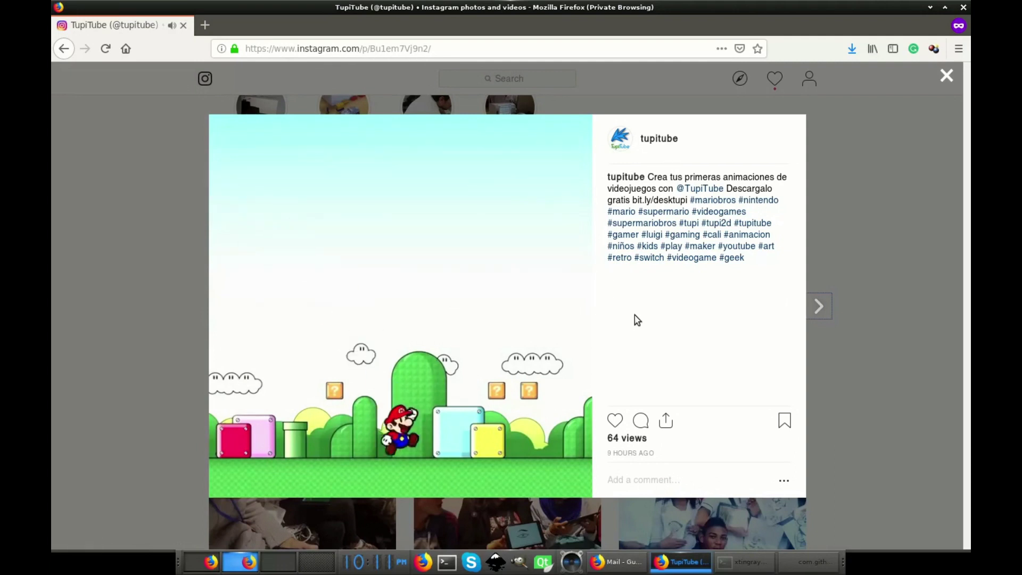